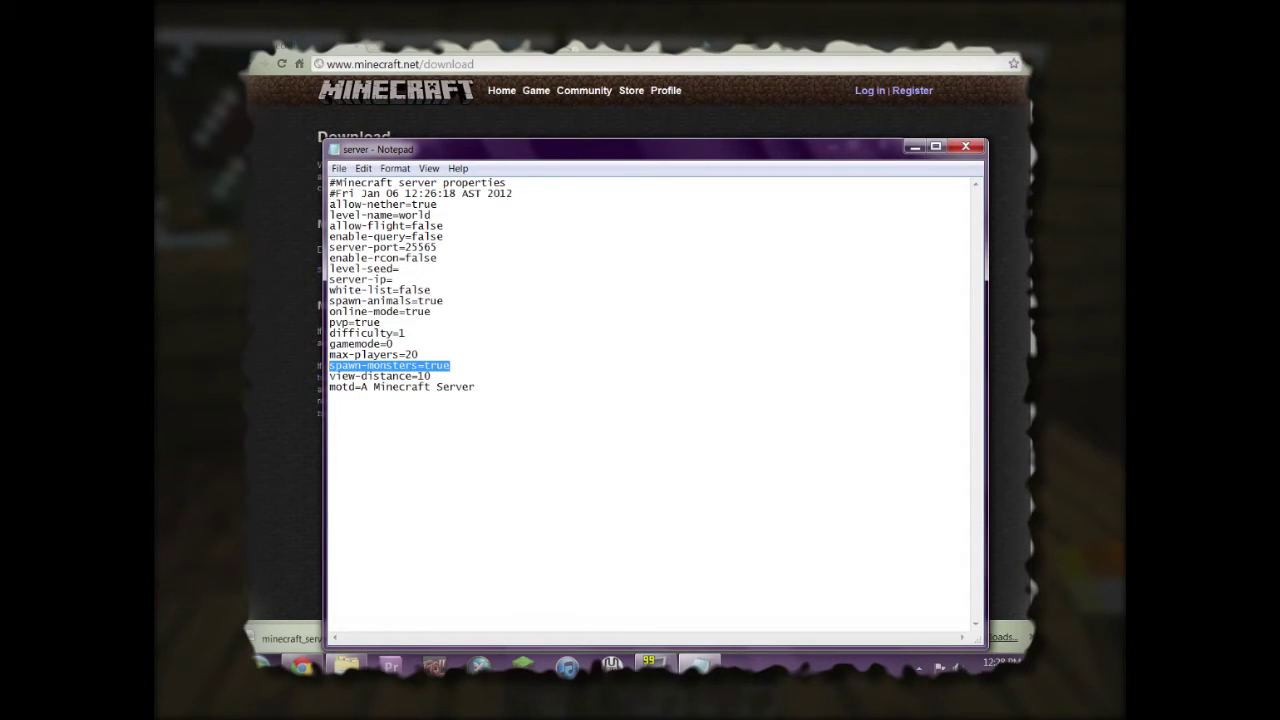
Set white-list=true and pvp=false in server.properties and save the changes on closing.
{"action": "left_click", "coordinate": [444, 300]}
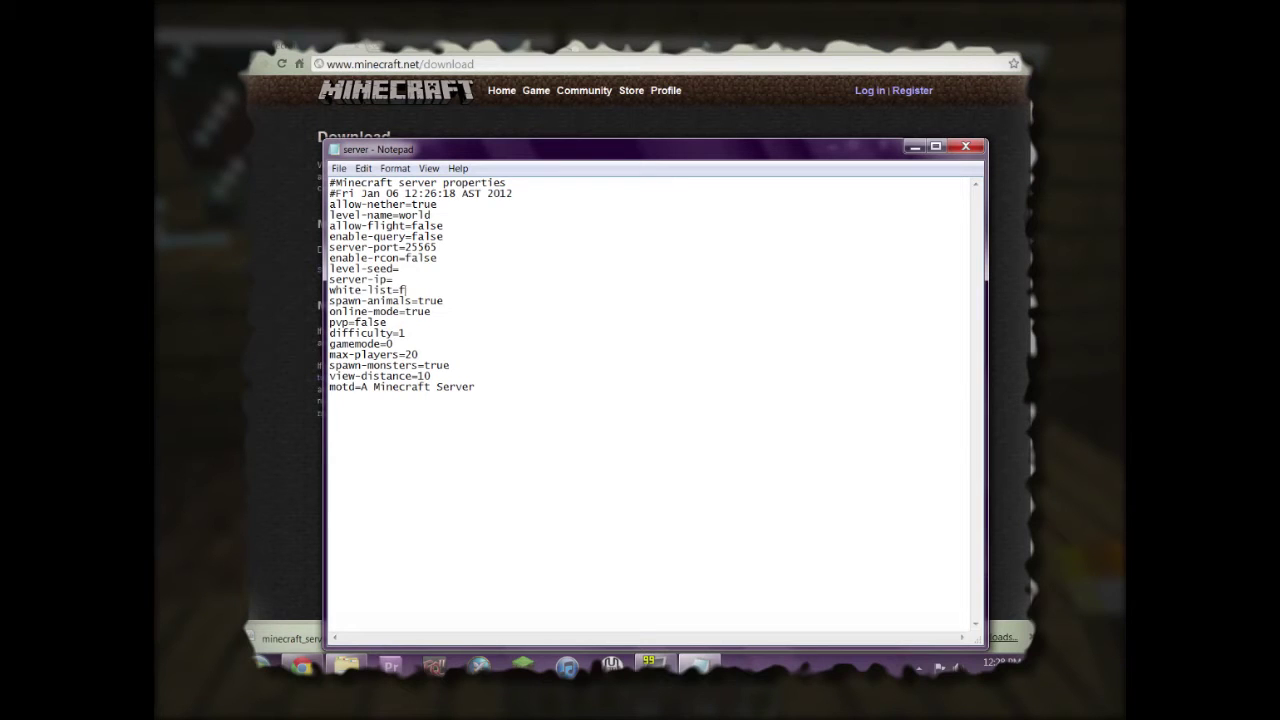
{"action": "type", "text": "true"}
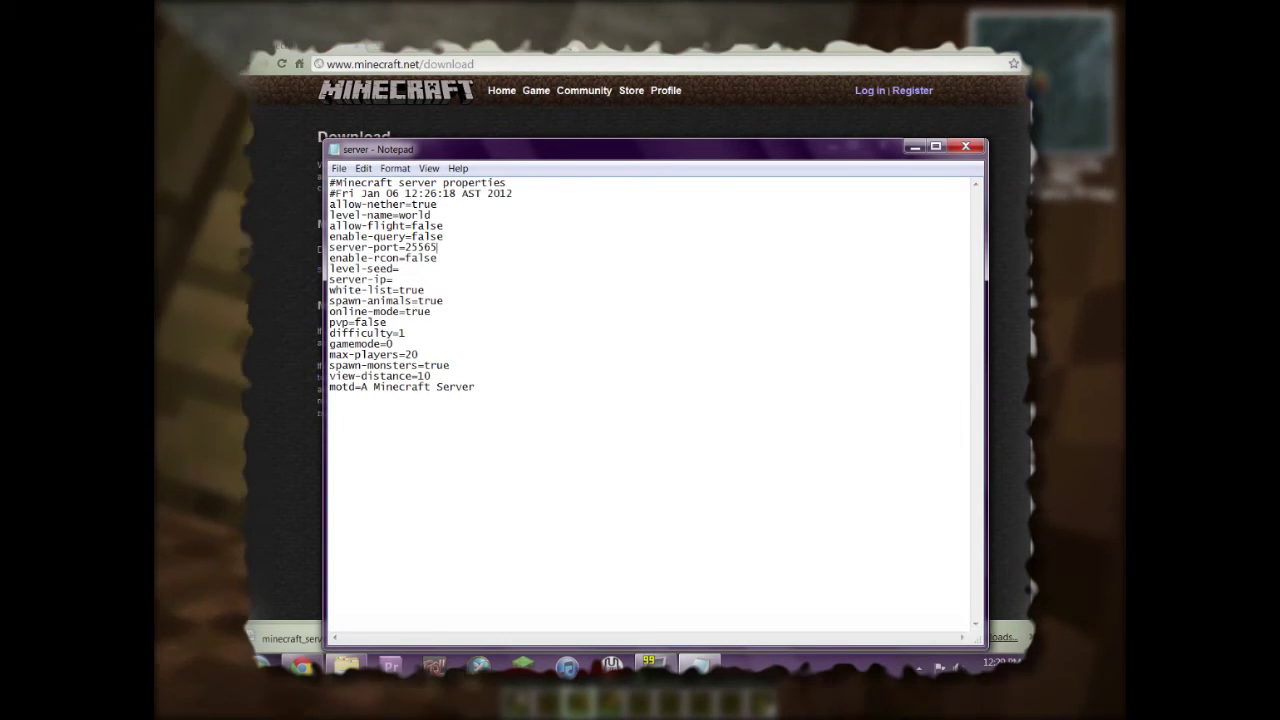
{"action": "left_click", "coordinate": [437, 247]}
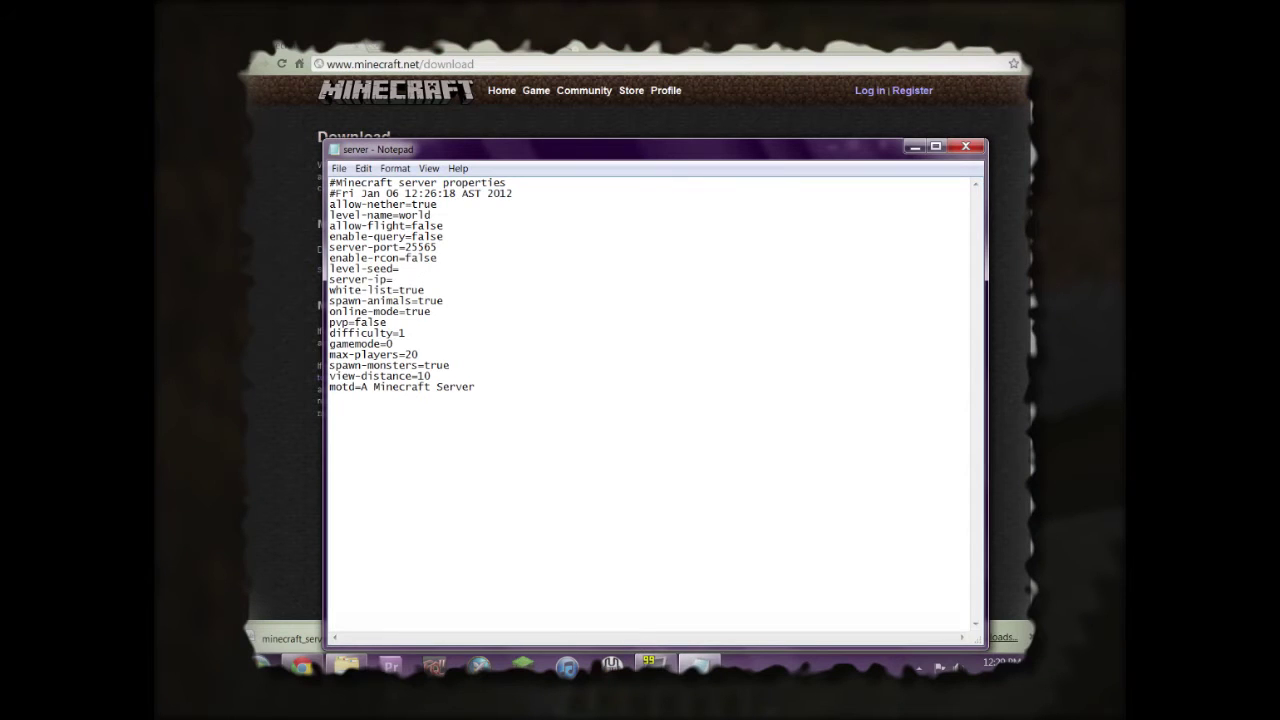
{"action": "left_click", "coordinate": [965, 146]}
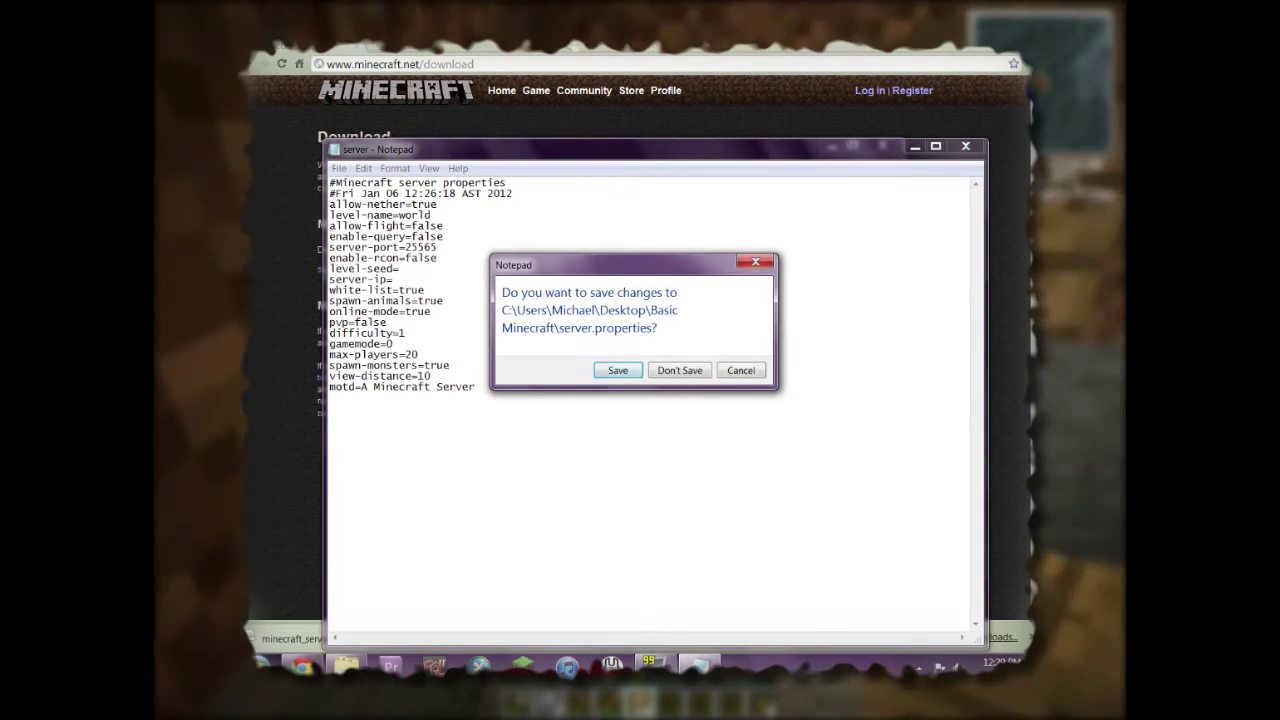
{"action": "key", "text": "Return"}
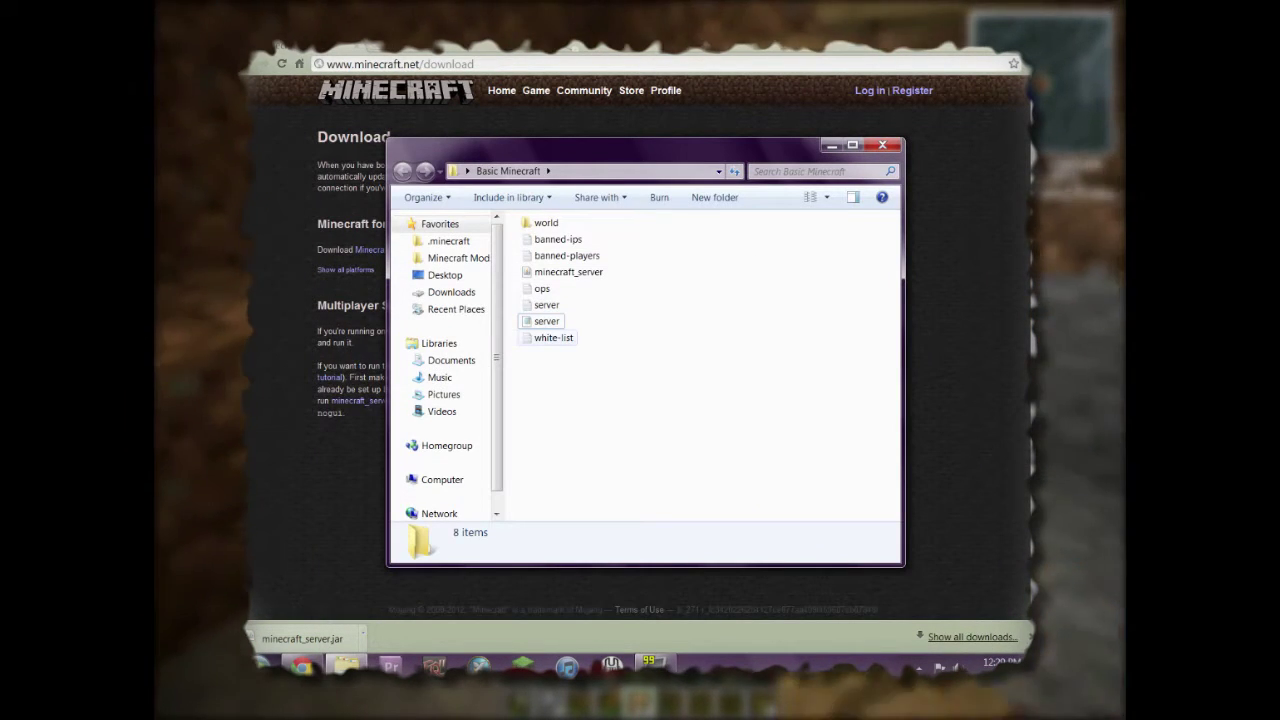
Add the player's username to white-list.txt, save the file and close it.
{"action": "double_click", "coordinate": [553, 337]}
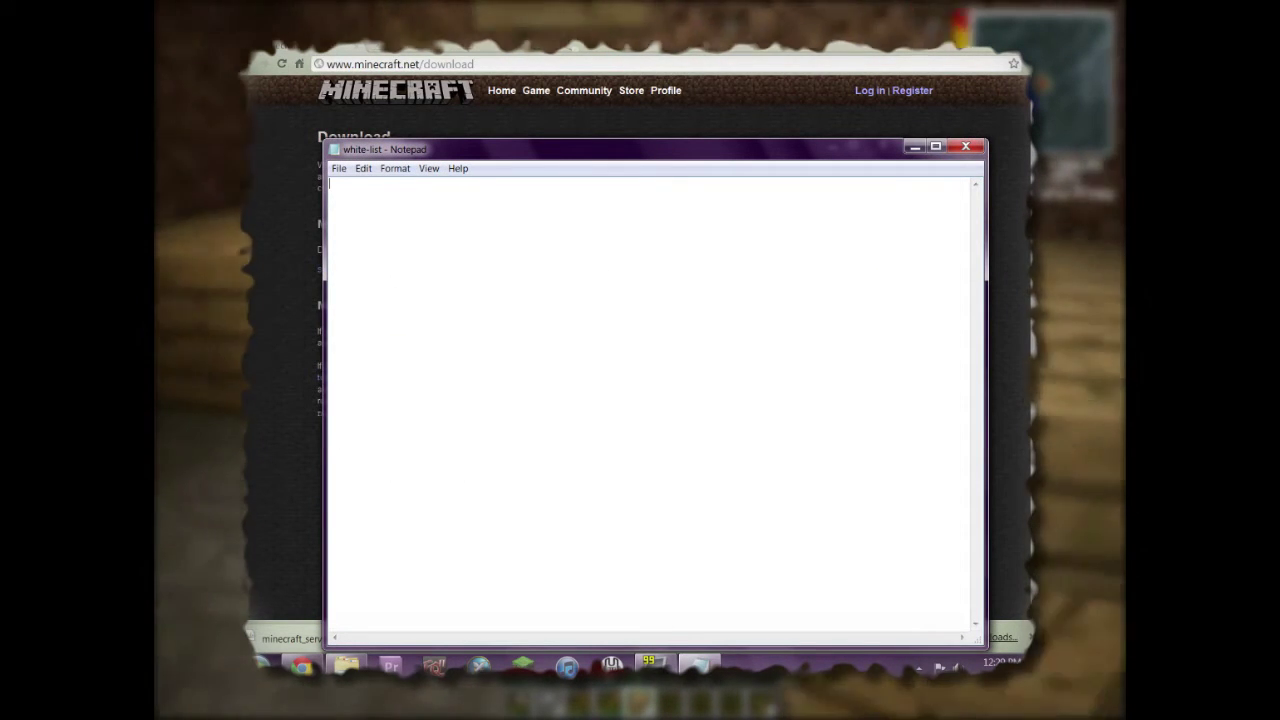
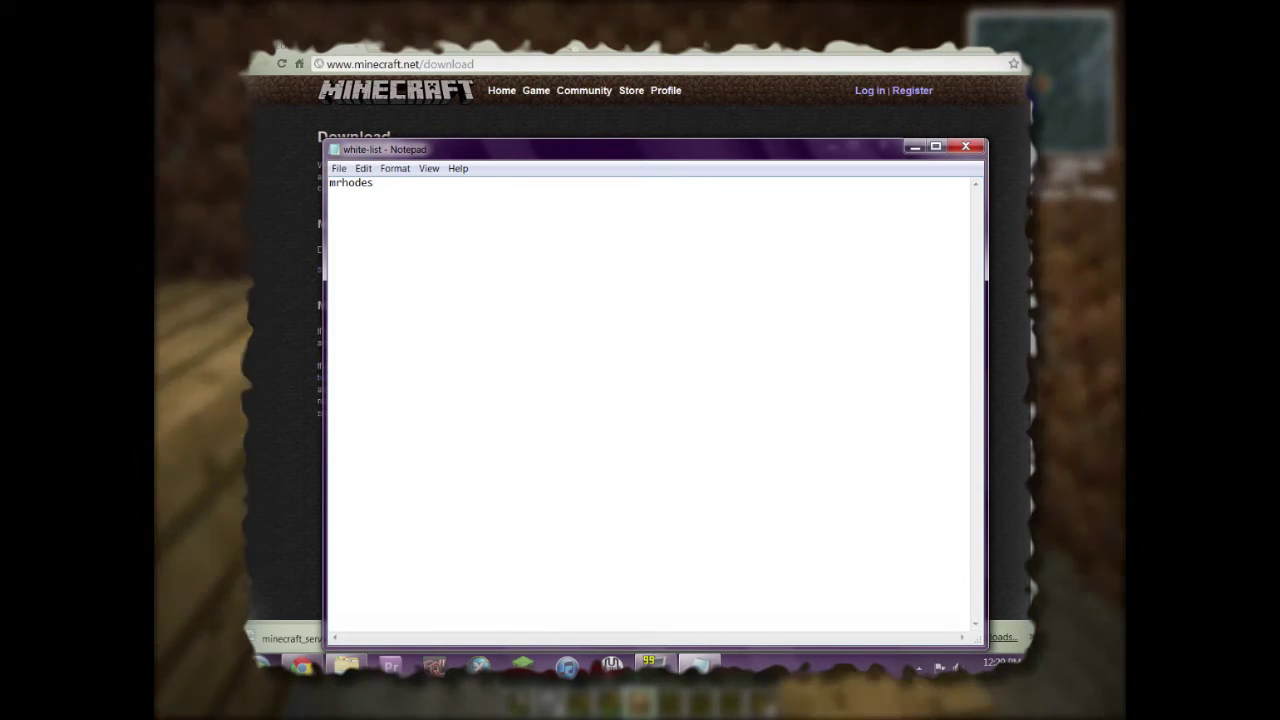
{"action": "key", "text": "Return"}
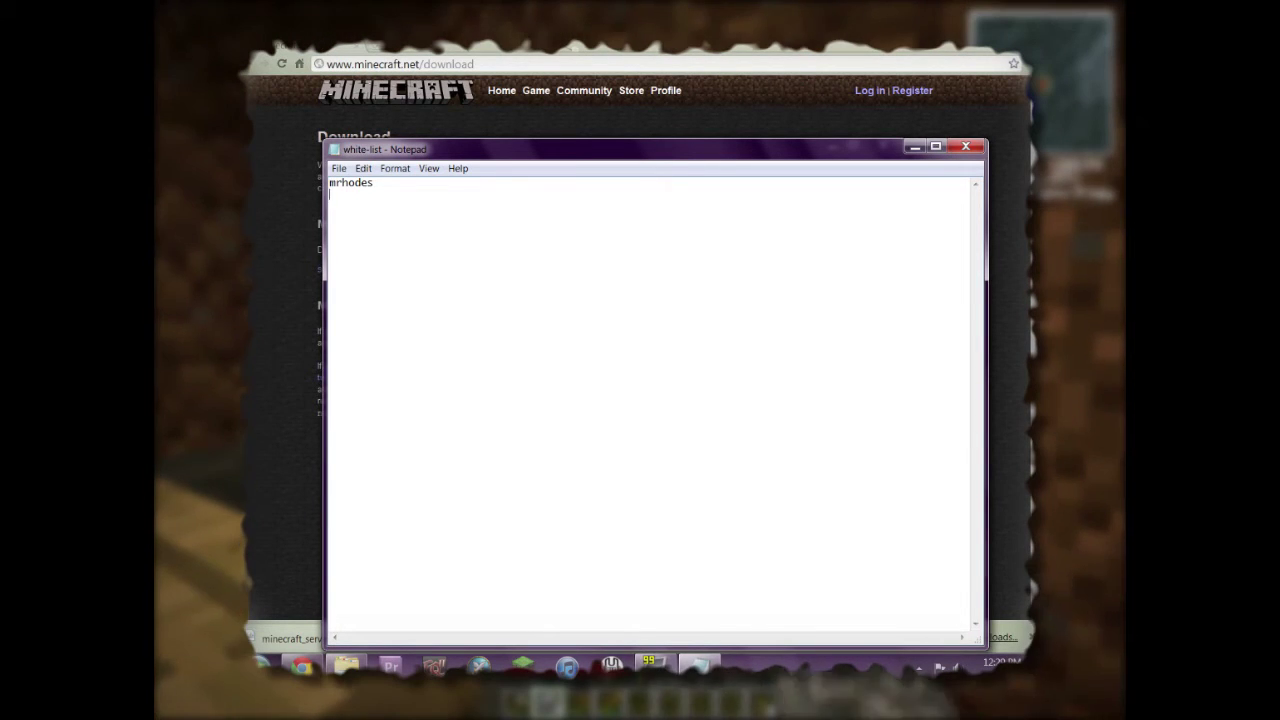
{"action": "key", "text": "alt+f"}
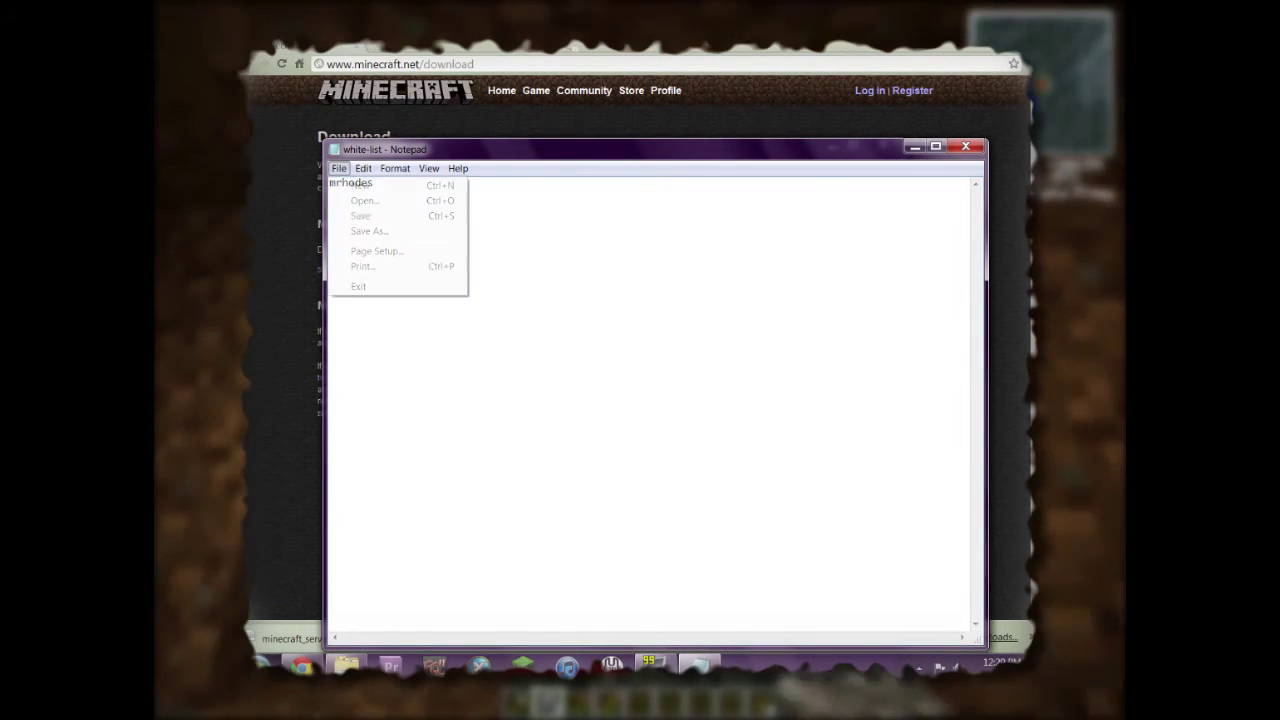
{"action": "key", "text": "s"}
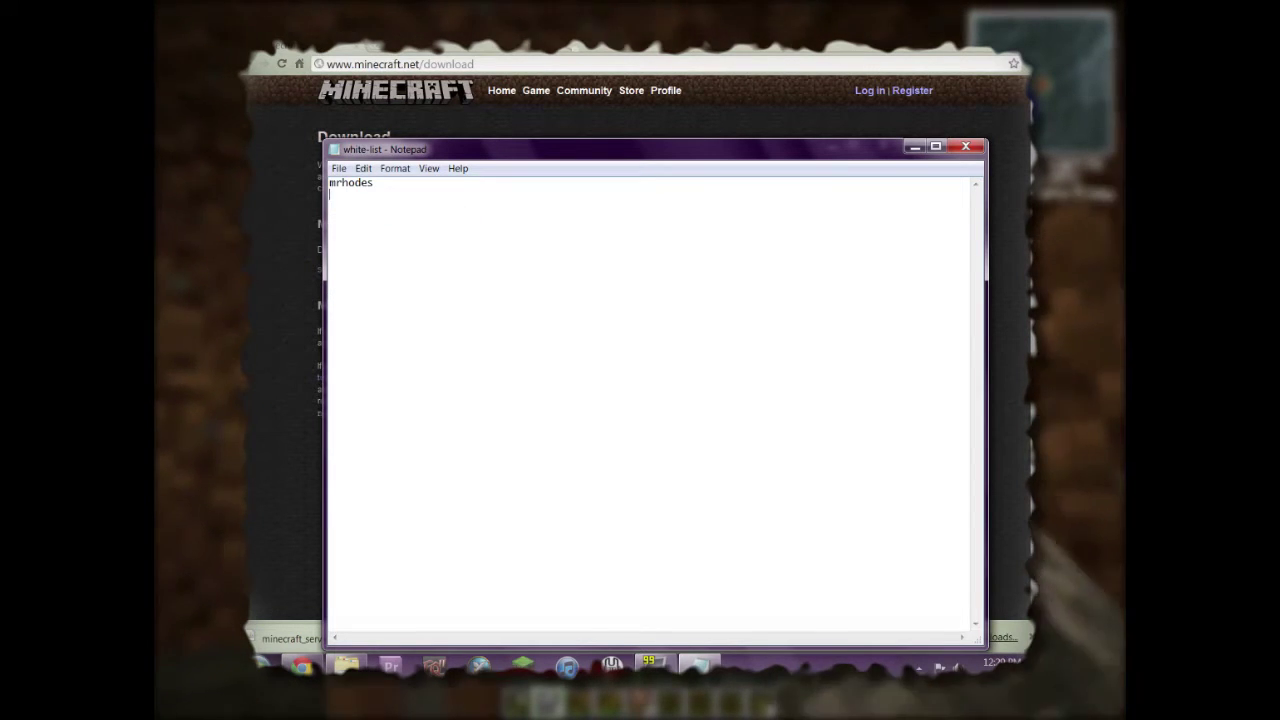
{"action": "key", "text": "alt+F4"}
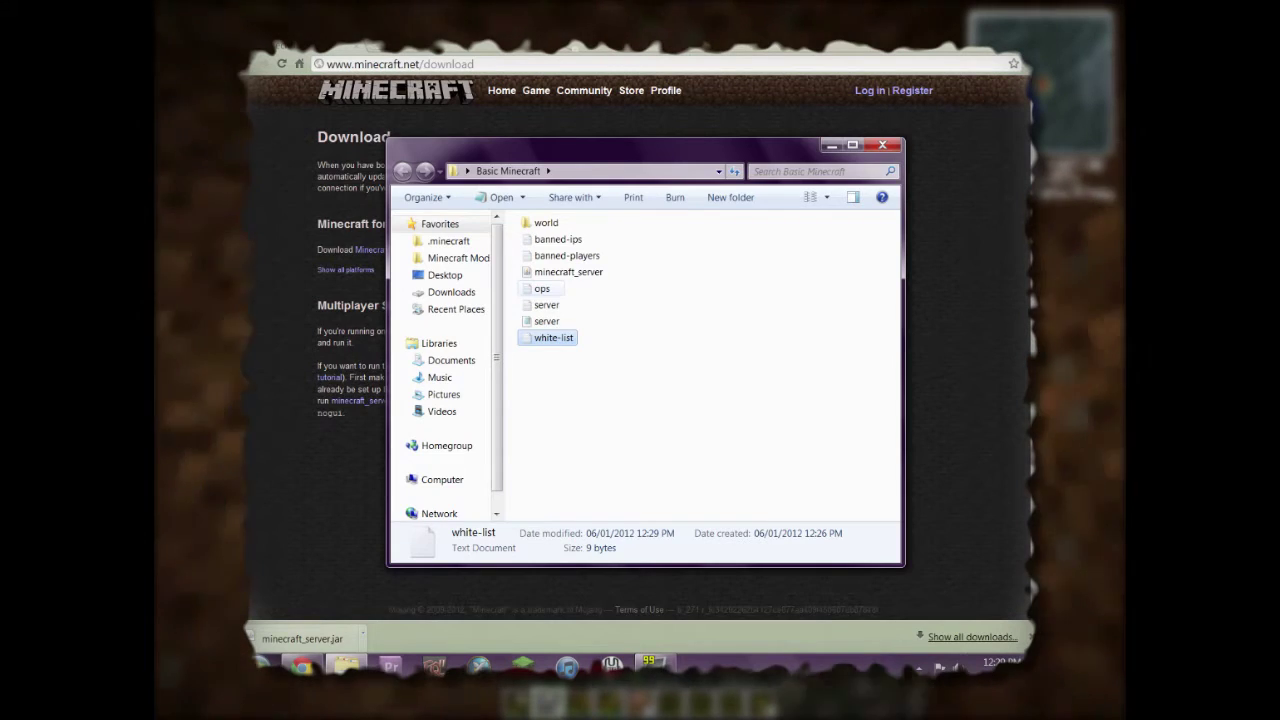
Enter the player's username in ops.txt, save the file and close it.
{"action": "key", "text": "o"}
{"action": "key", "text": "Return"}
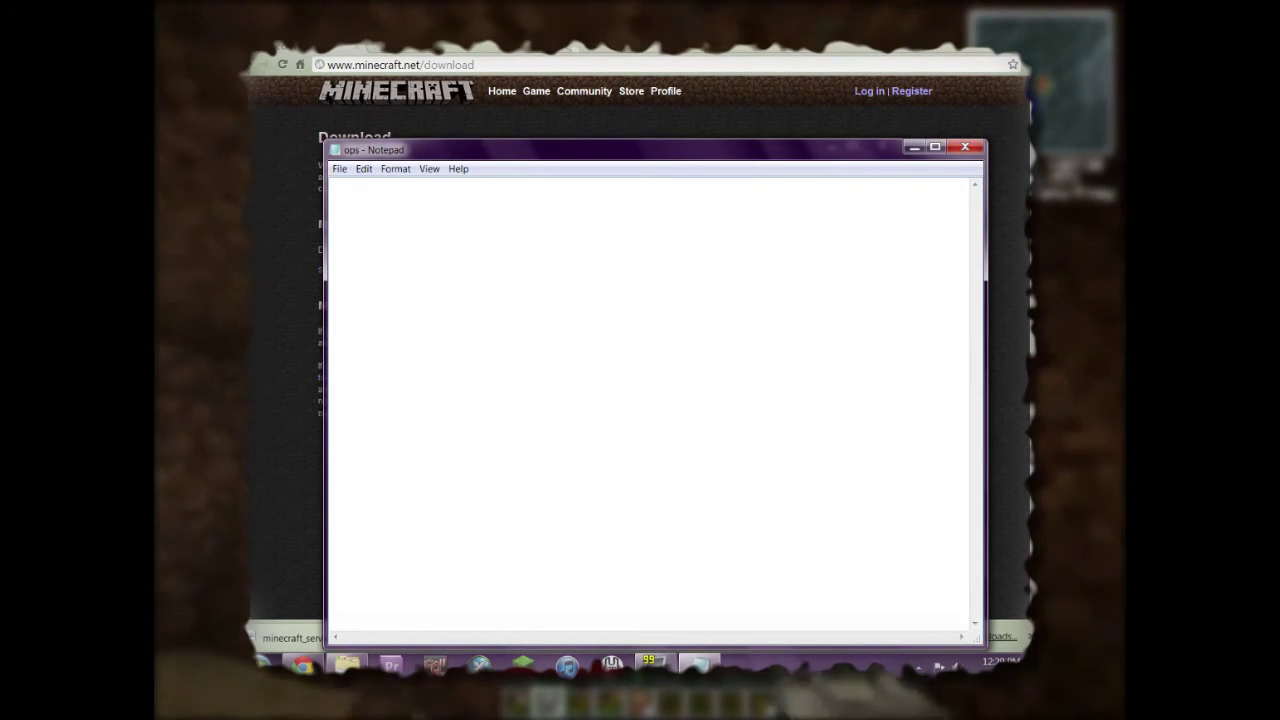
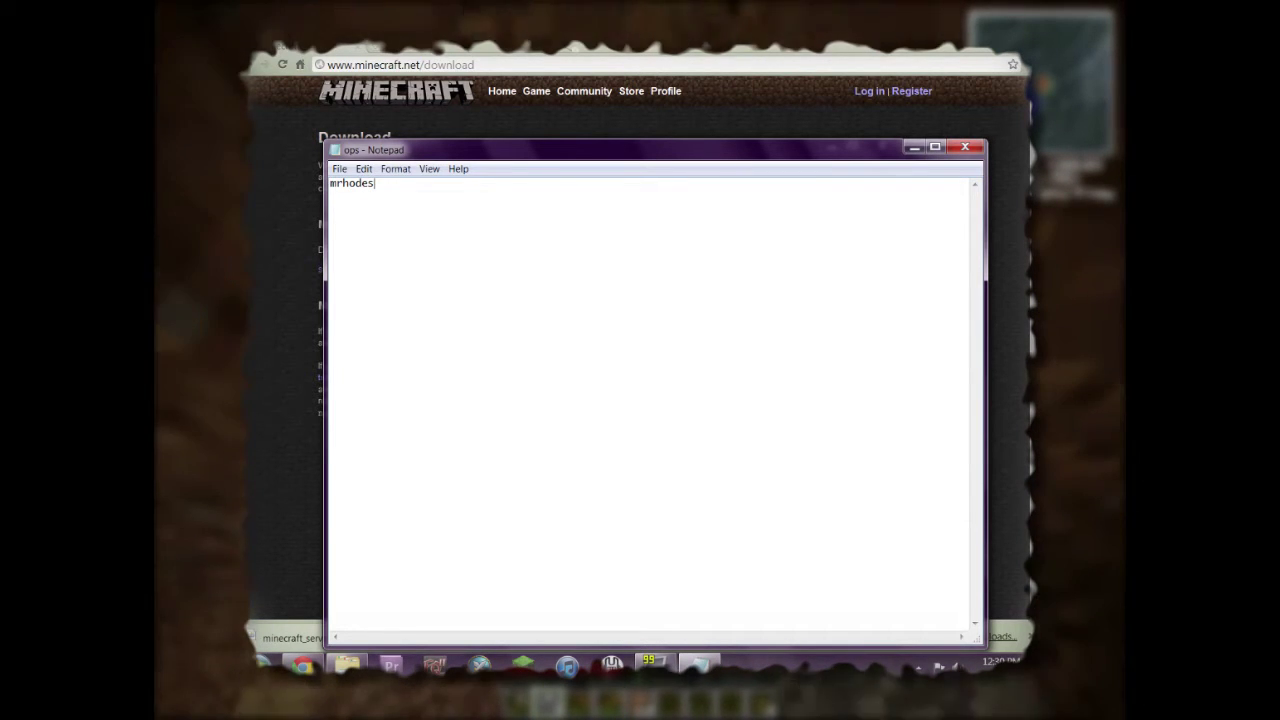
{"action": "key", "text": "alt+f"}
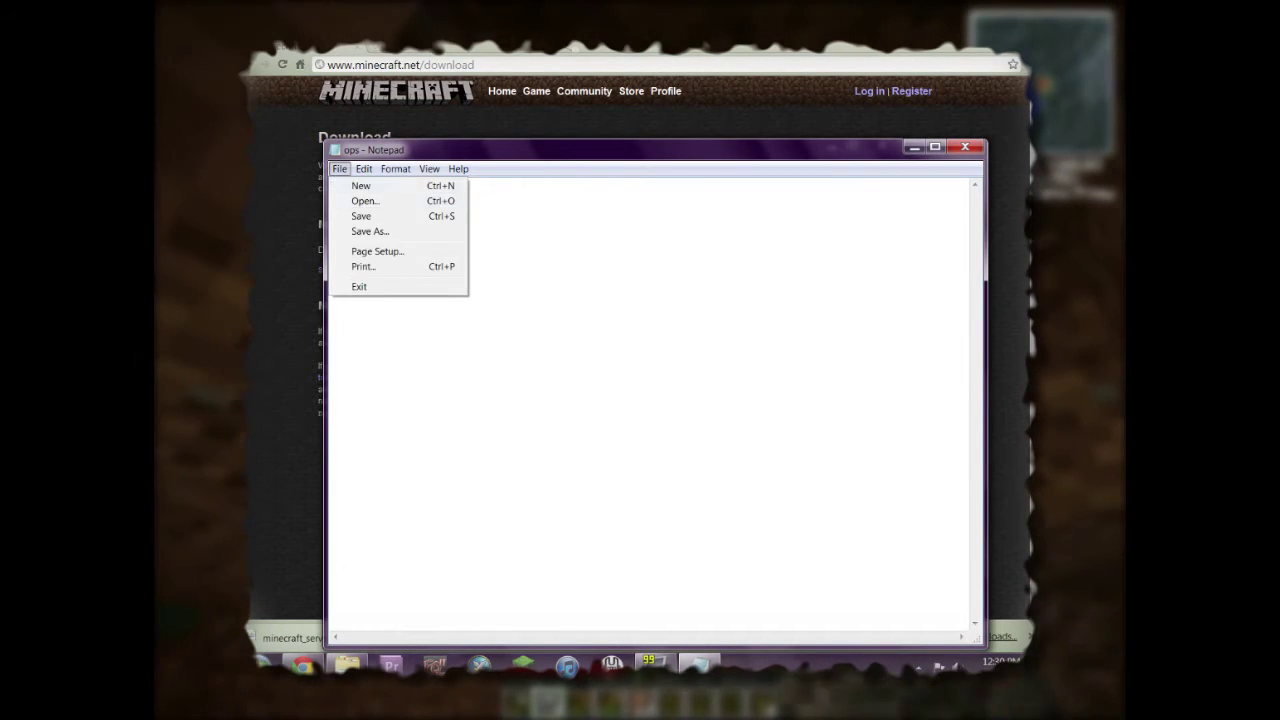
{"action": "key", "text": "Return"}
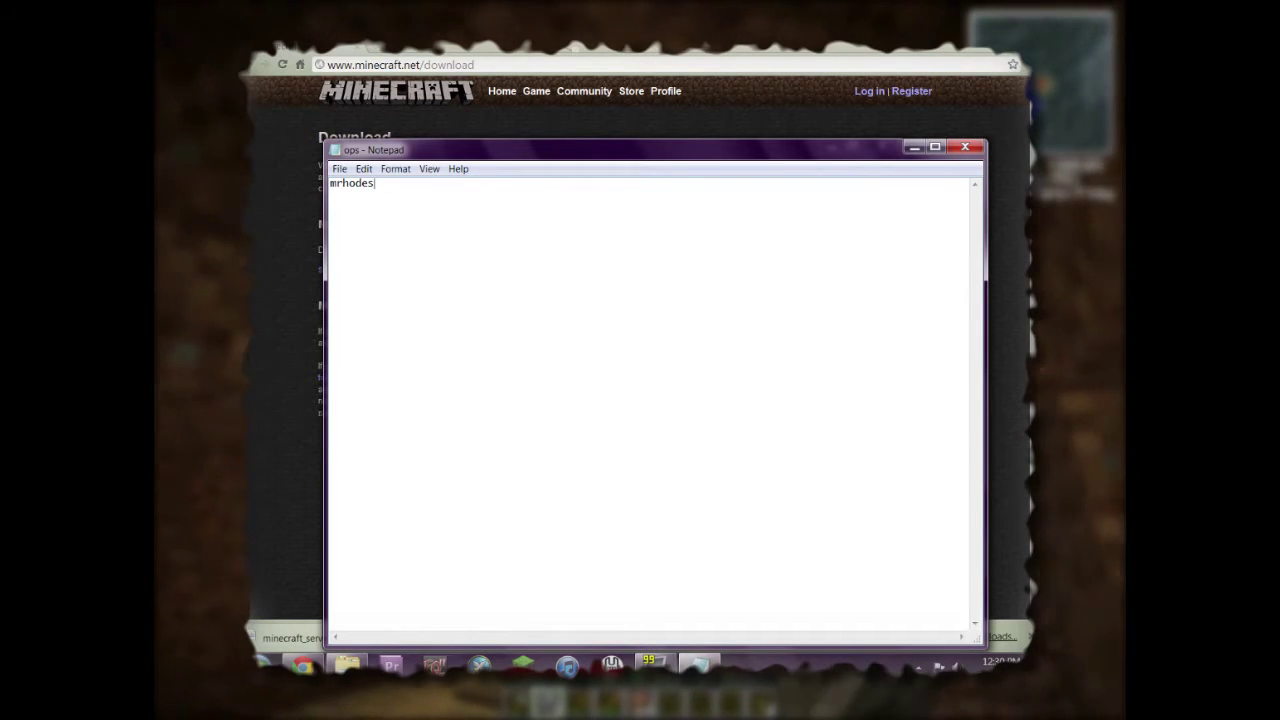
{"action": "key", "text": "alt+F4"}
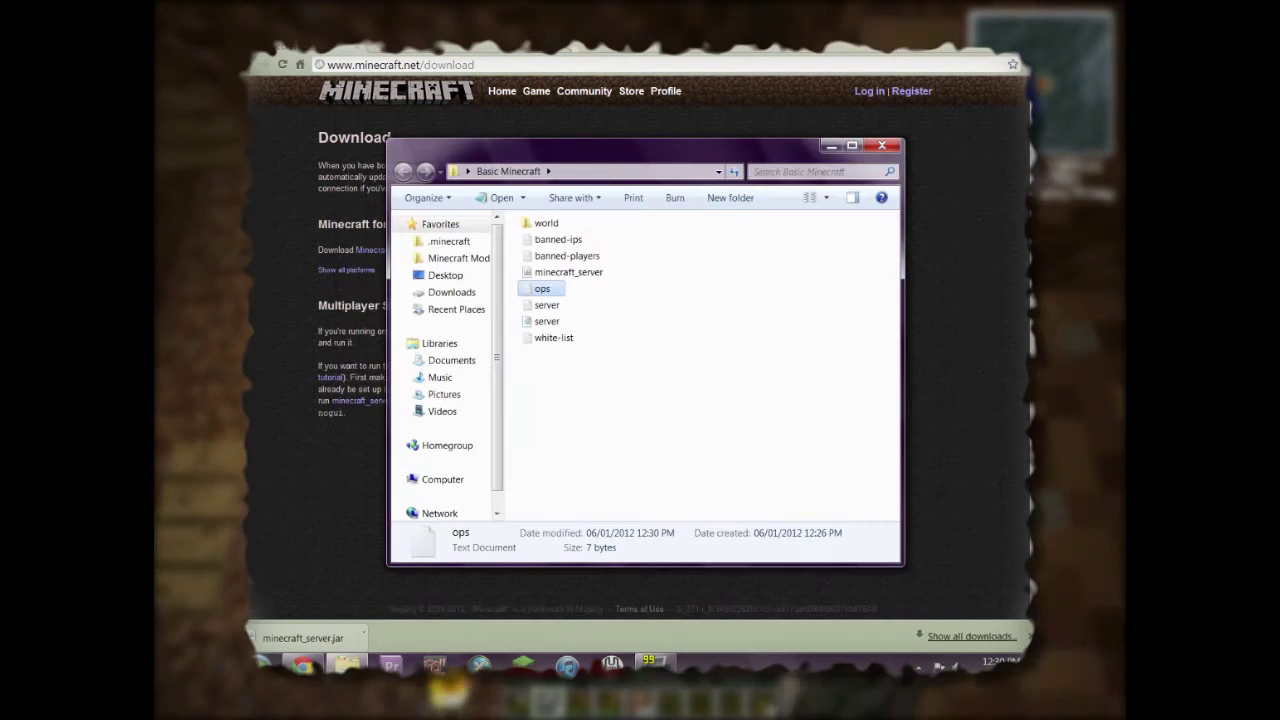
Check that the banned-players and banned-ips files are empty.
{"action": "left_click", "coordinate": [567, 256]}
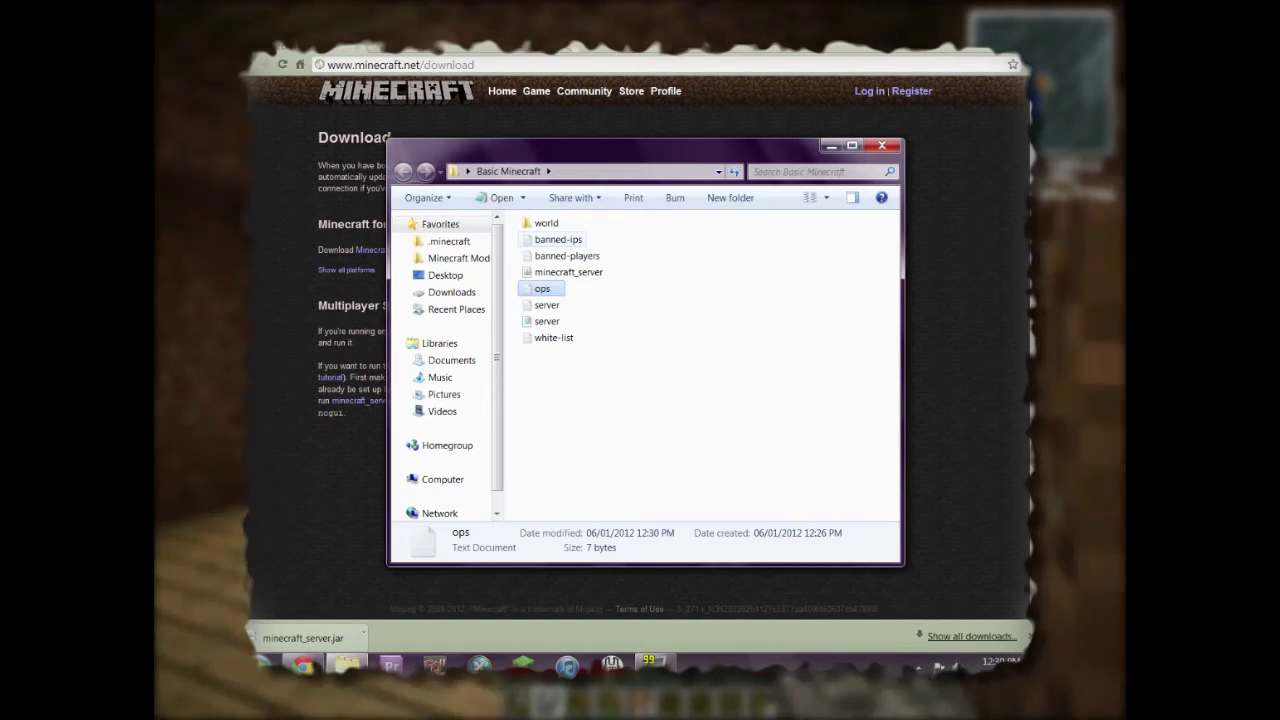
{"action": "key", "text": "Return"}
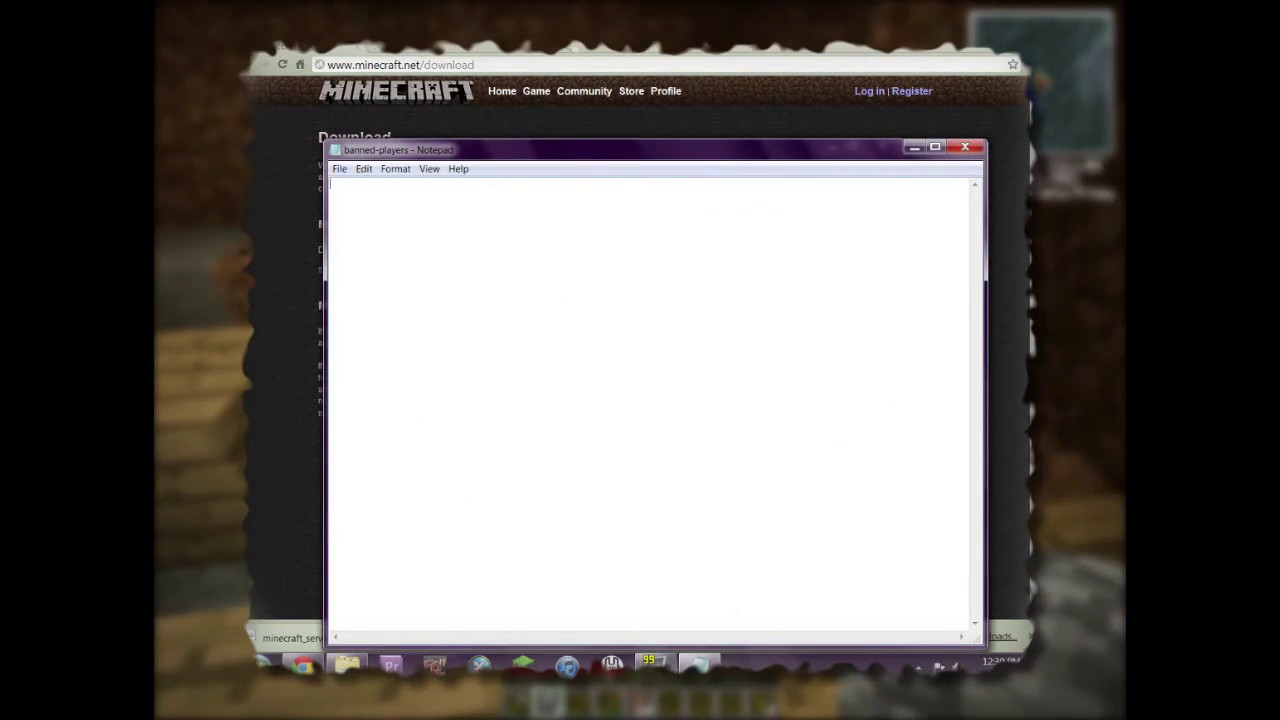
{"action": "key", "text": "alt+F4"}
{"action": "key", "text": "Up"}
{"action": "key", "text": "Return"}
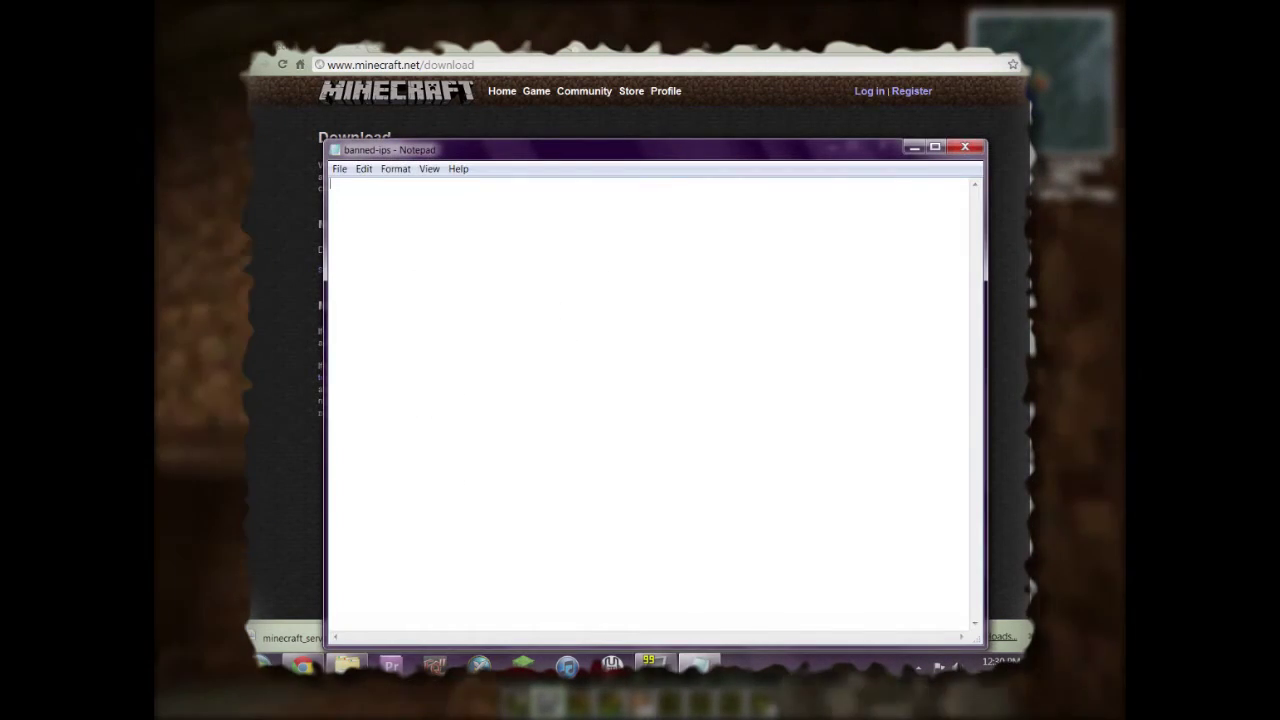
{"action": "key", "text": "alt+F4"}
Peek into the world folder, return to Basic Minecraft, and launch a blank Notepad document.
{"action": "key", "text": "ctrl+space"}
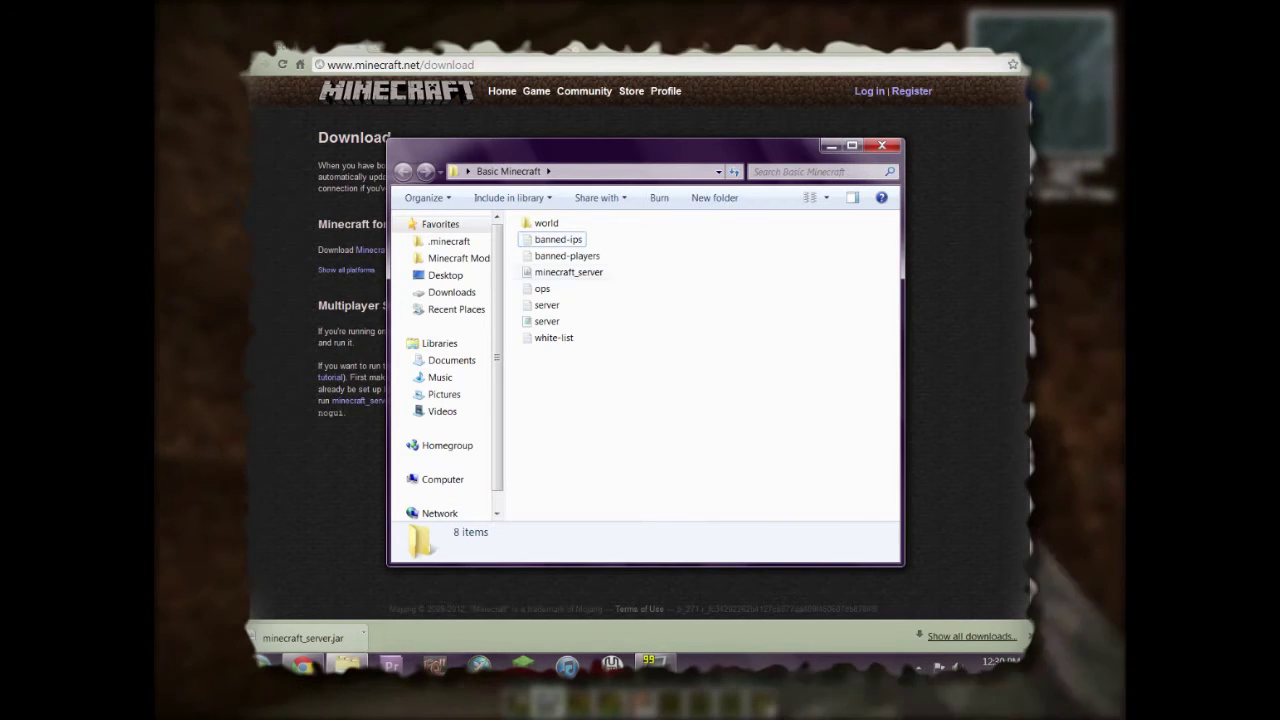
{"action": "key", "text": "Up"}
{"action": "key", "text": "Return"}
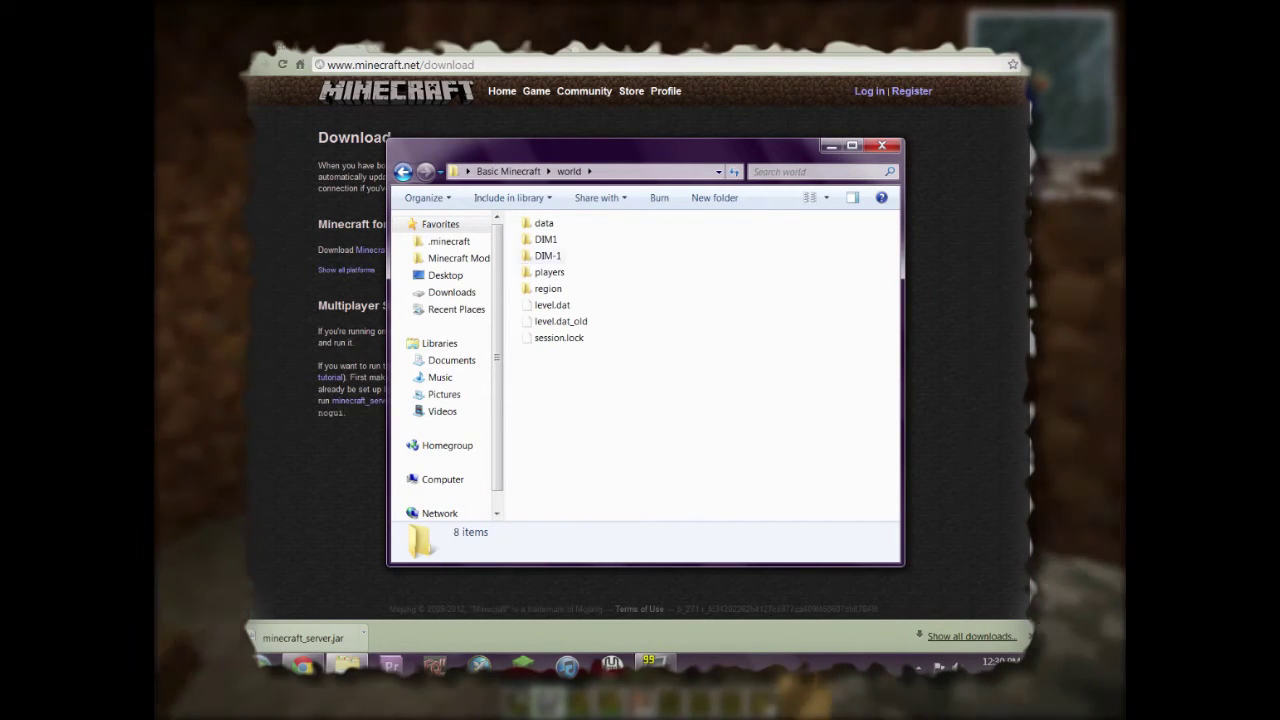
{"action": "key", "text": "BackSpace"}
{"action": "key", "text": "ctrl+space"}
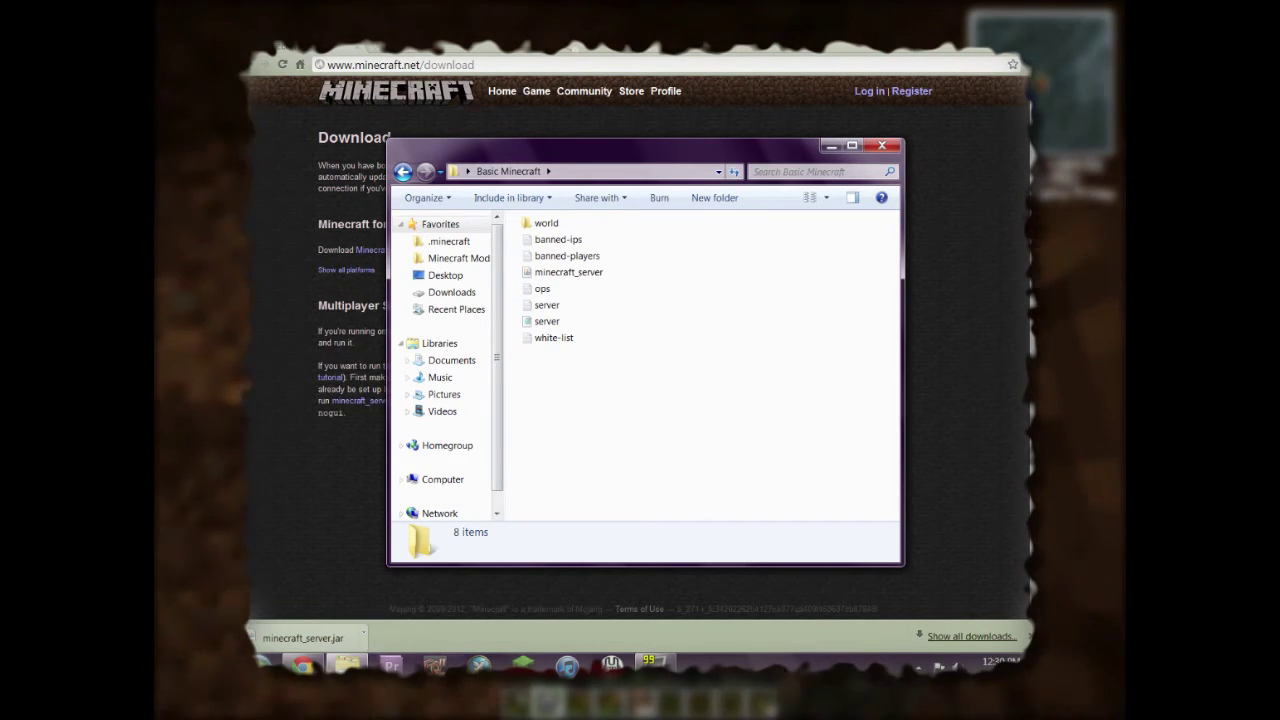
{"action": "key", "text": "super"}
{"action": "key", "text": "Up"}
{"action": "key", "text": "Return"}
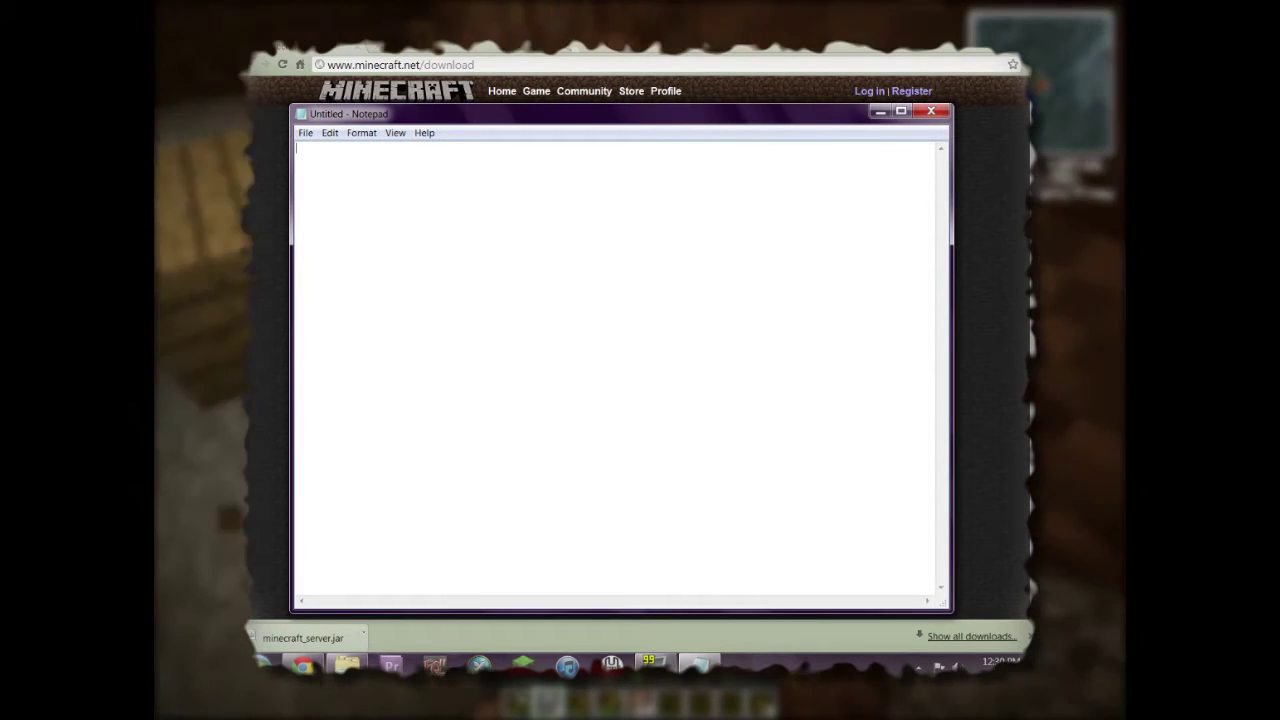
{"action": "left_click_drag", "start_coordinate": [484, 120], "coordinate": [501, 138]}
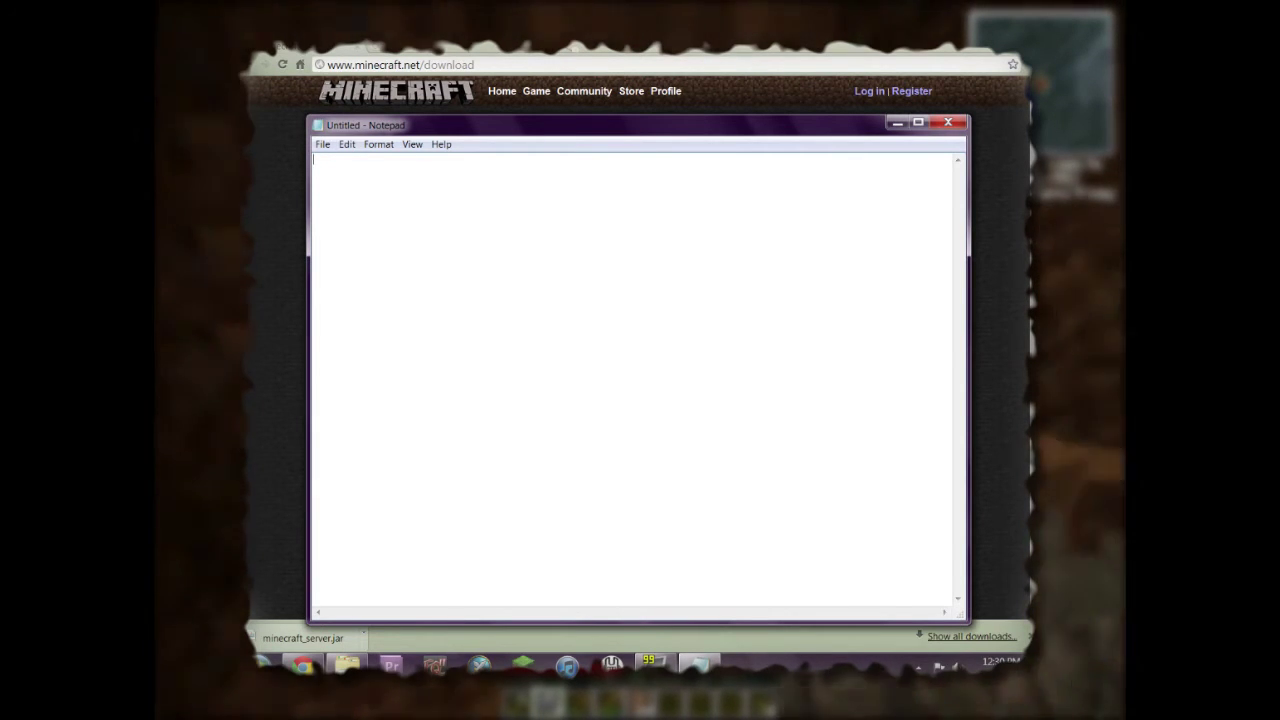
{"action": "type", "text": "@echo o"}
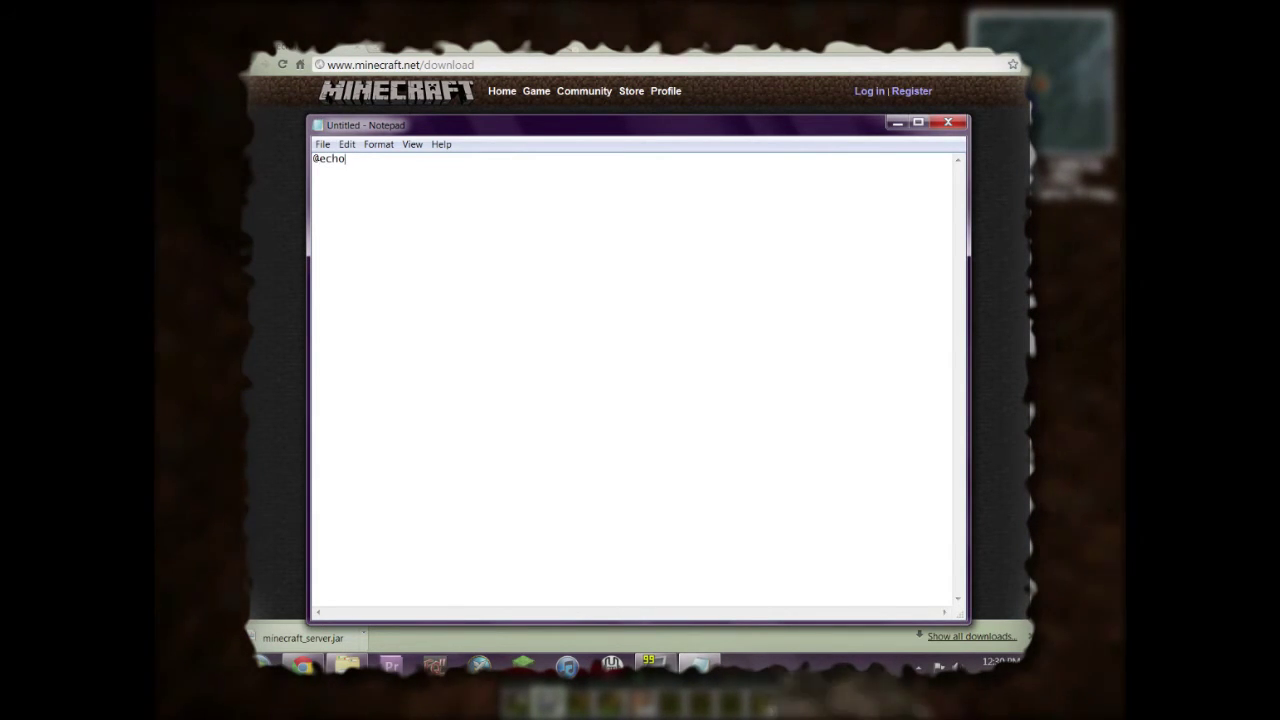
{"action": "type", "text": "ff"}
{"action": "key", "text": "Return"}
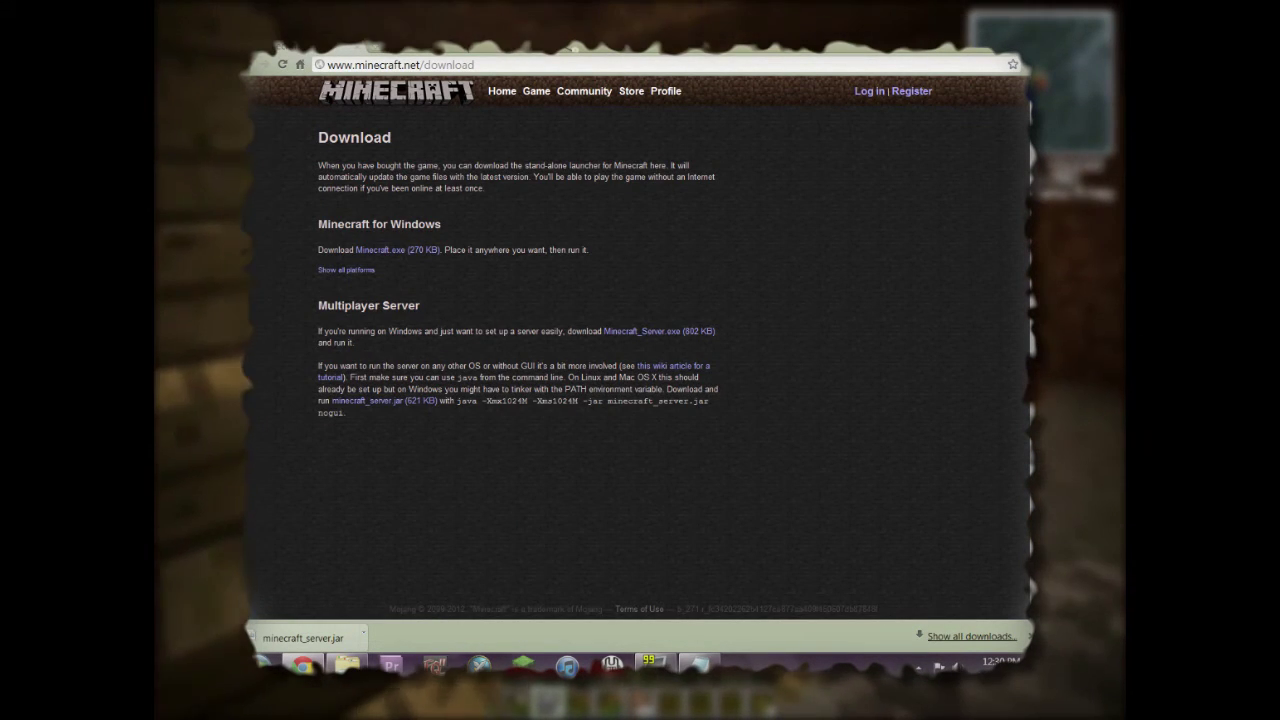
Paste 'java -Xmx1024M -Xms1024M -jar minecraft_server.jar nogui' on line 2, drop the period, and add pause.
{"action": "left_click_drag", "start_coordinate": [457, 400], "coordinate": [345, 412]}
{"action": "right_click", "coordinate": [481, 397]}
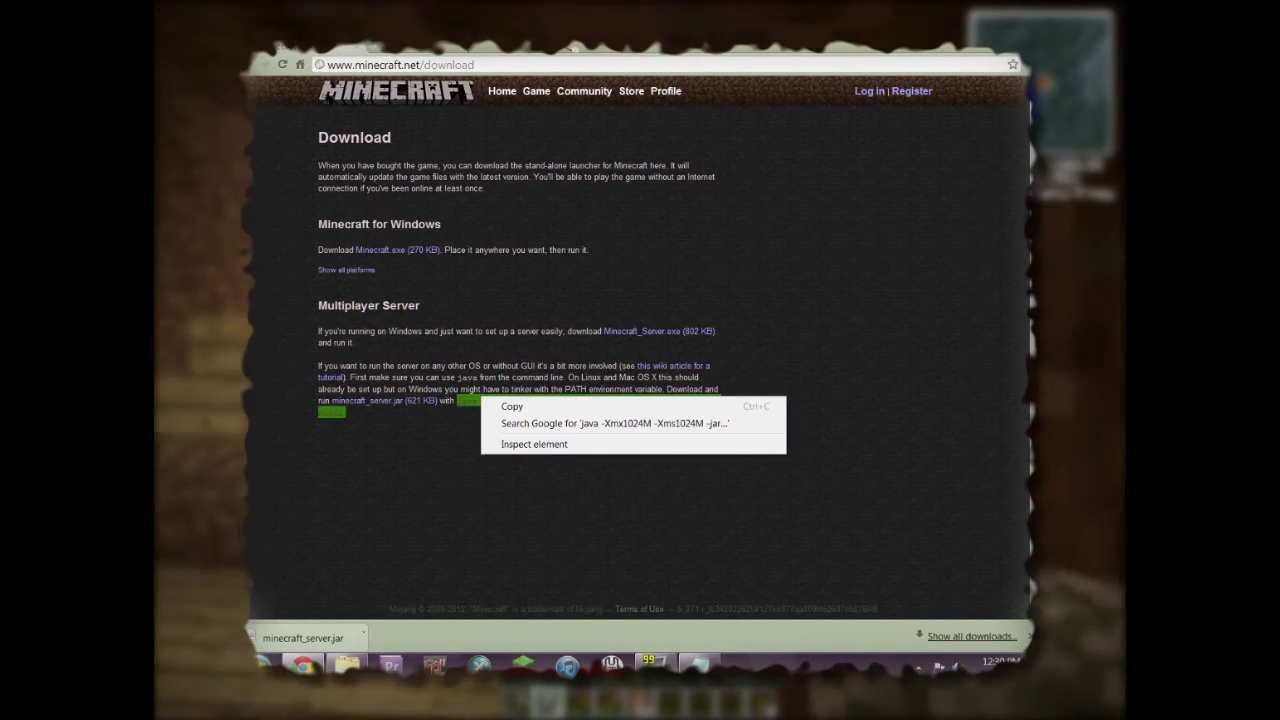
{"action": "left_click", "coordinate": [512, 406]}
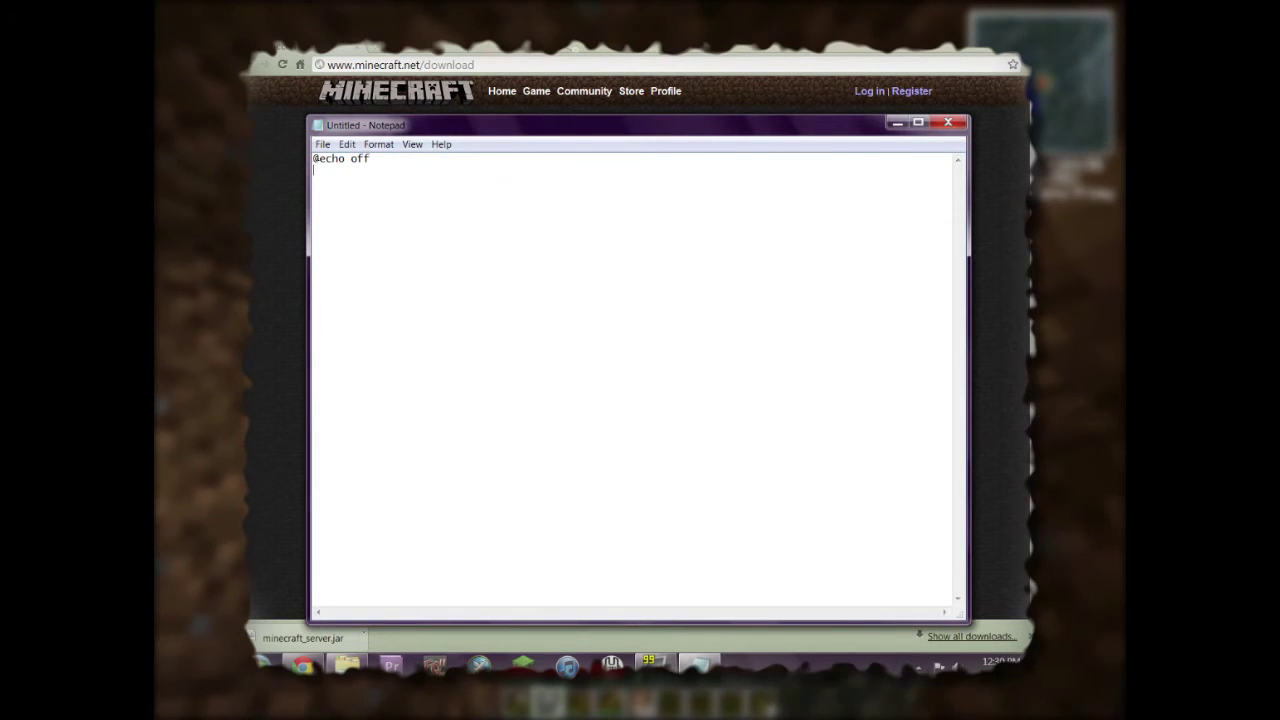
{"action": "right_click", "coordinate": [391, 194]}
{"action": "left_click", "coordinate": [425, 253]}
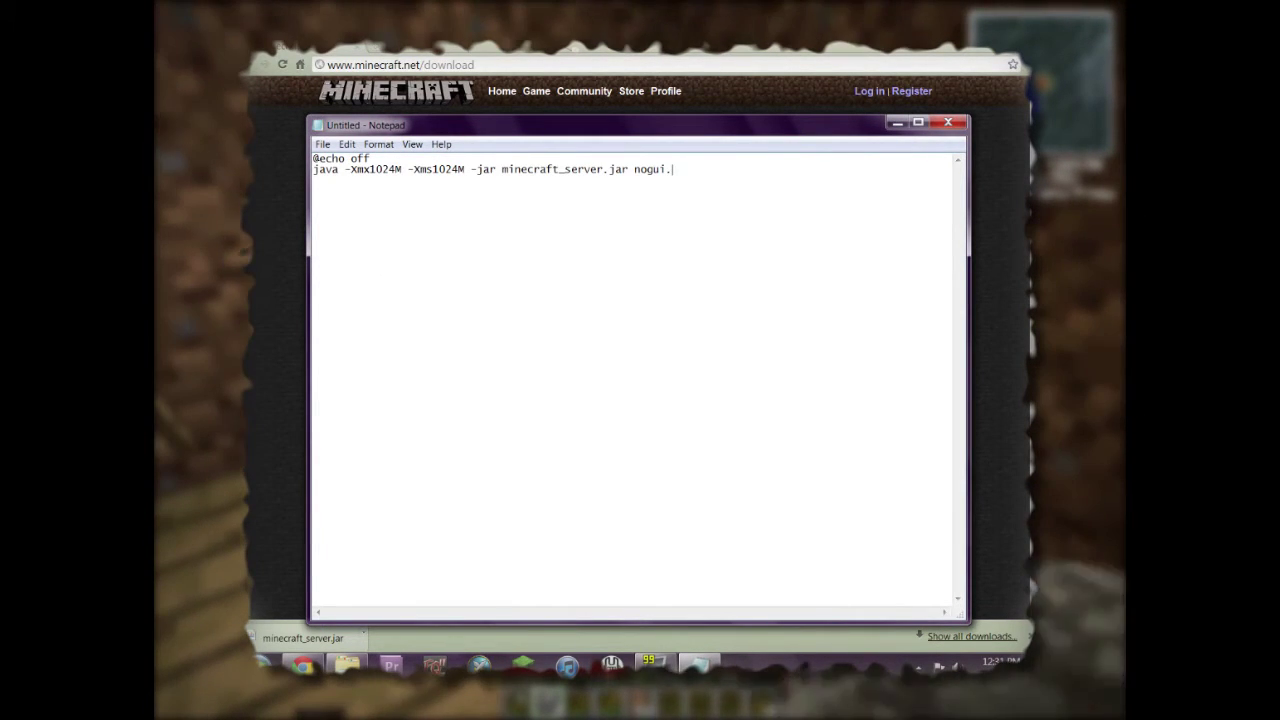
{"action": "key", "text": "BackSpace"}
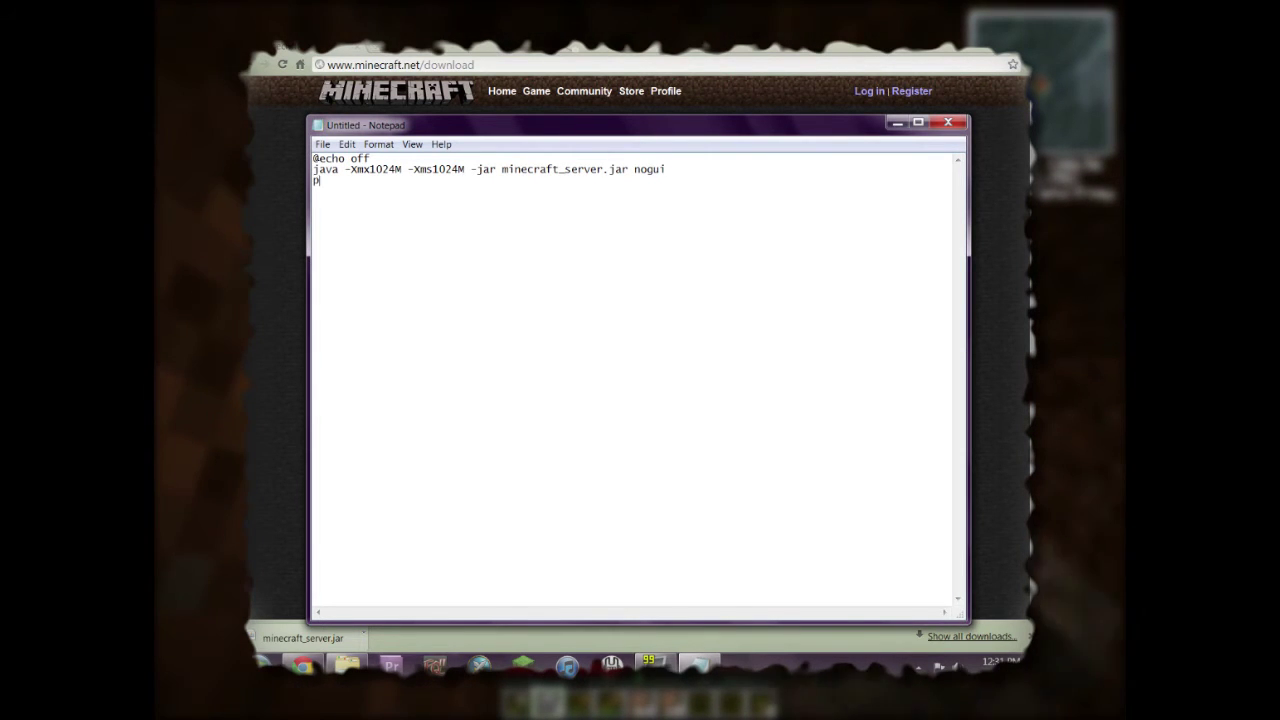
{"action": "type", "text": "se"}
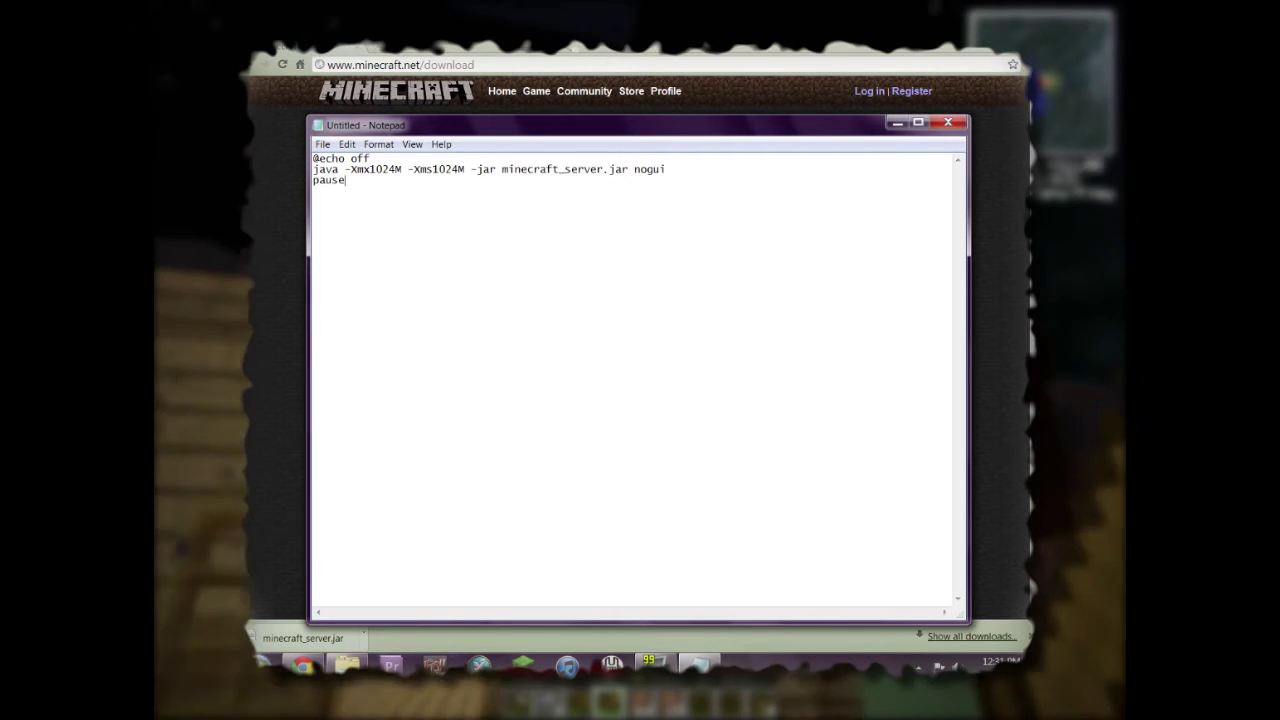
{"action": "left_click_drag", "start_coordinate": [313, 169], "coordinate": [666, 169]}
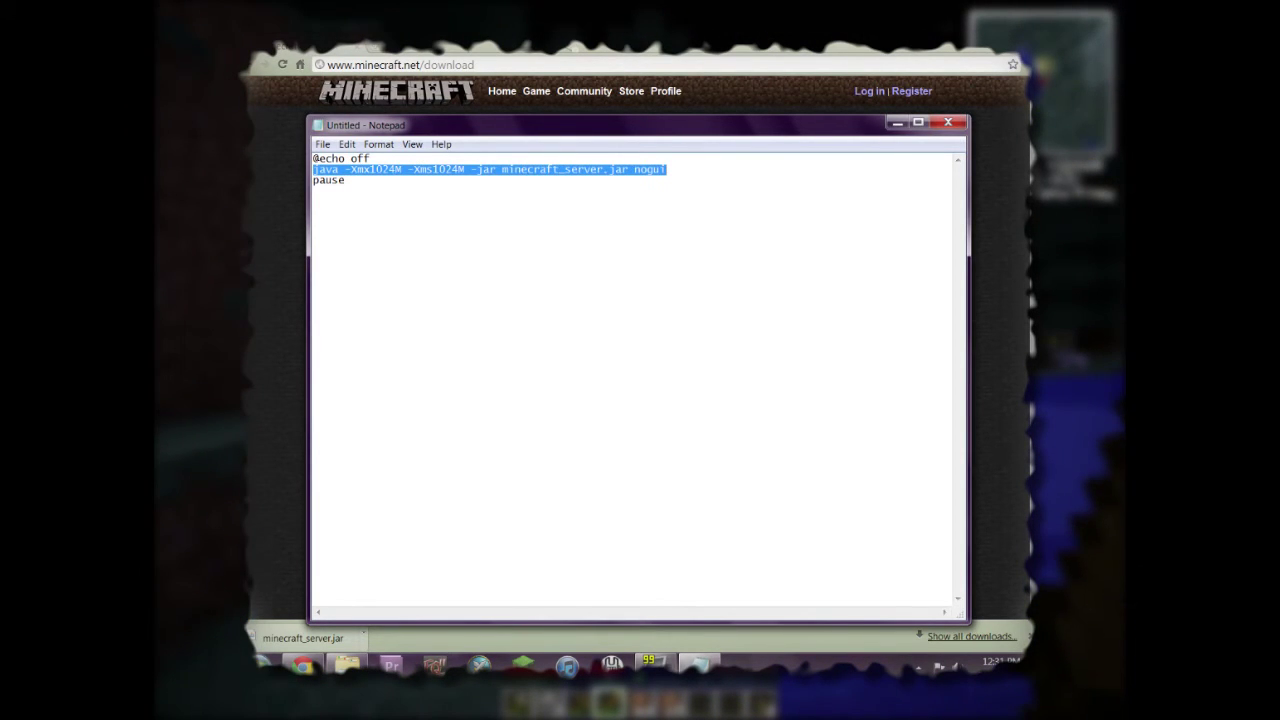
{"action": "left_click", "coordinate": [345, 180]}
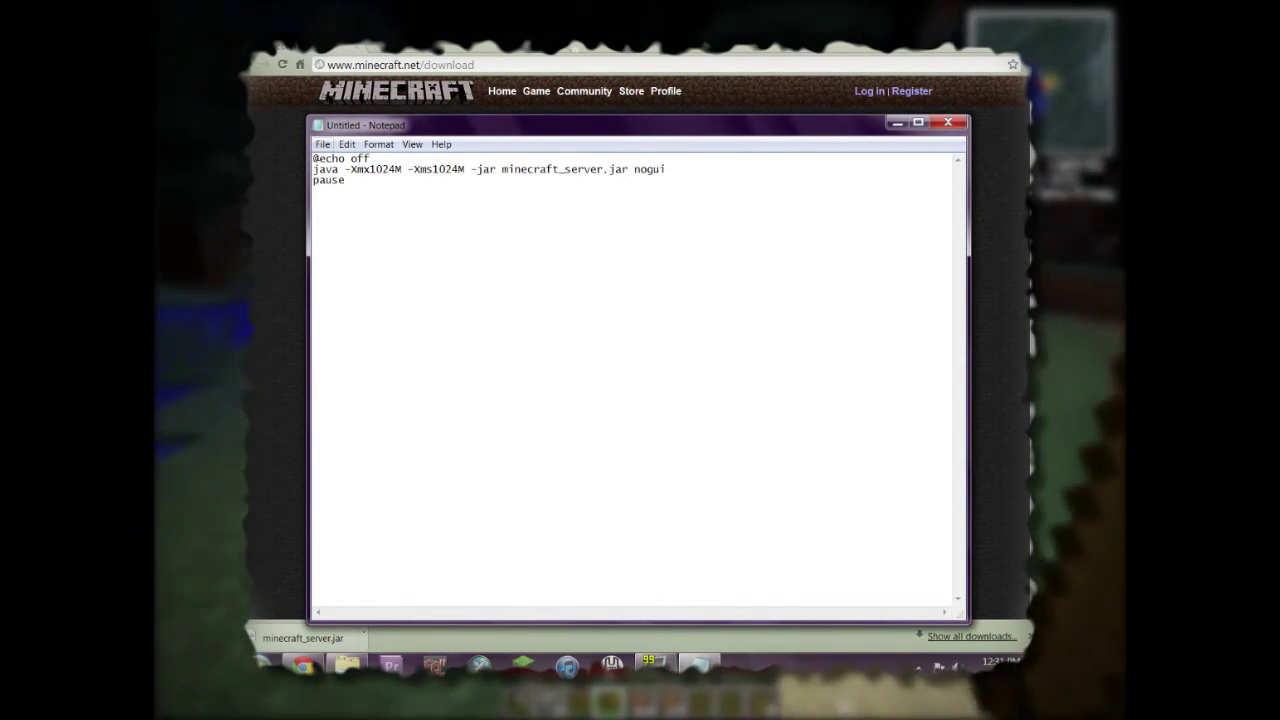
{"action": "key", "text": "alt+f"}
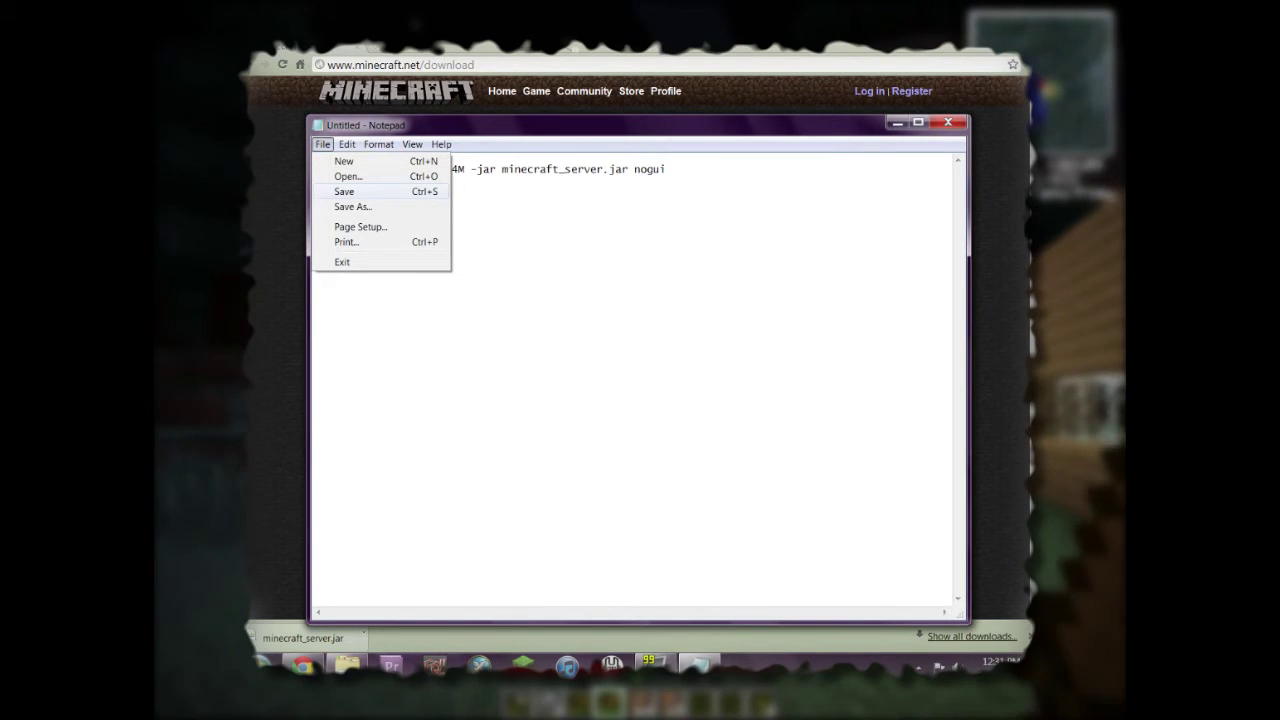
Save the script as start.bat, type All Files, in Desktop > Basic Minecraft.
{"action": "left_click", "coordinate": [344, 191]}
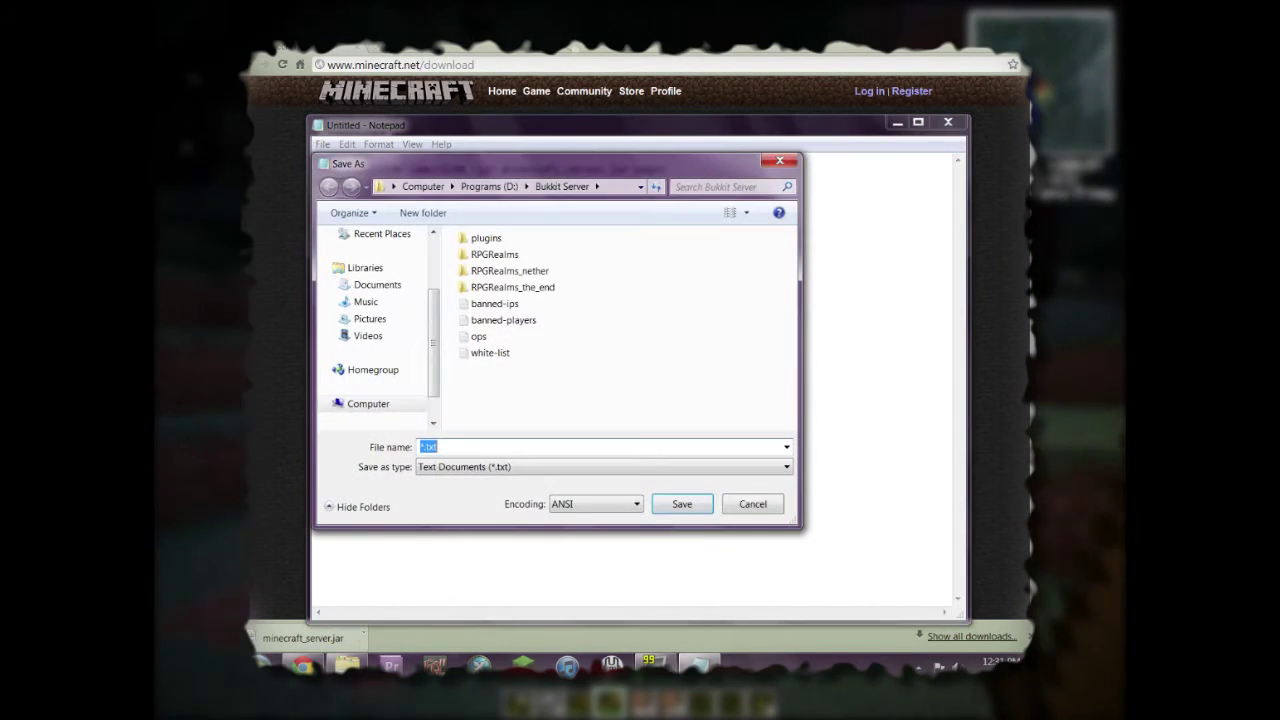
{"action": "key", "text": "Tab"}
{"action": "key", "text": "alt+Down"}
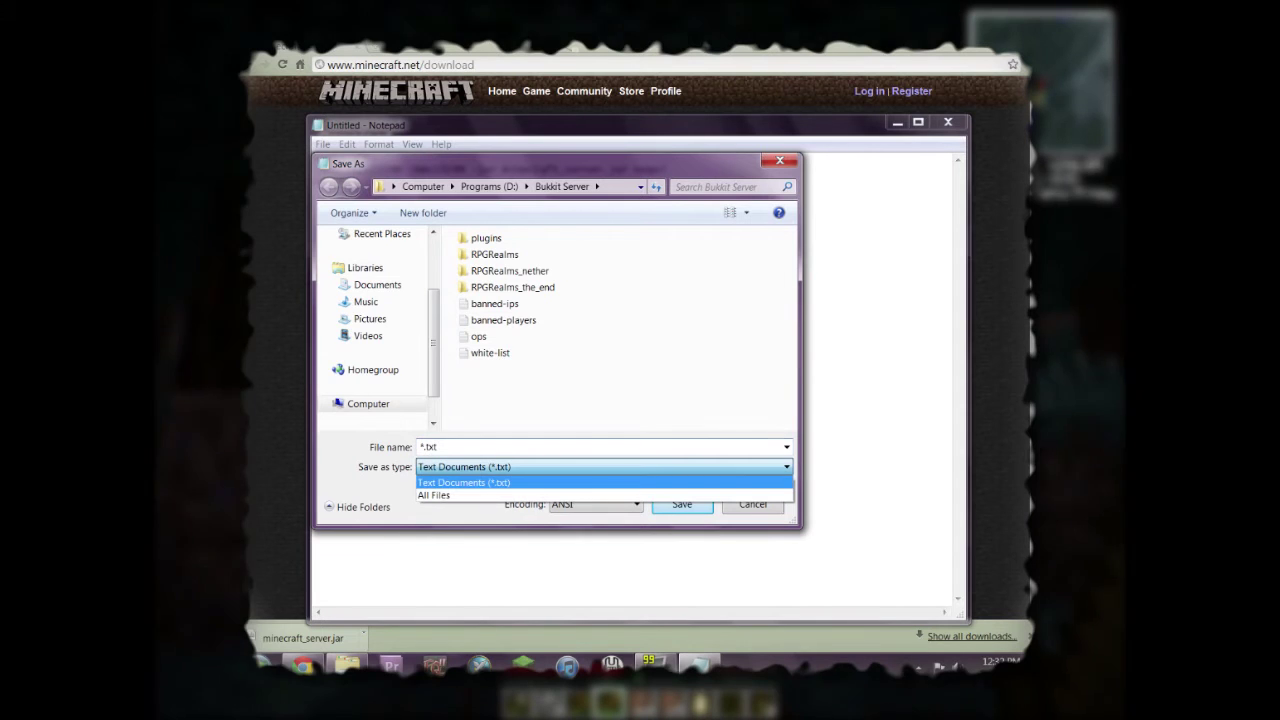
{"action": "key", "text": "Down"}
{"action": "key", "text": "Return"}
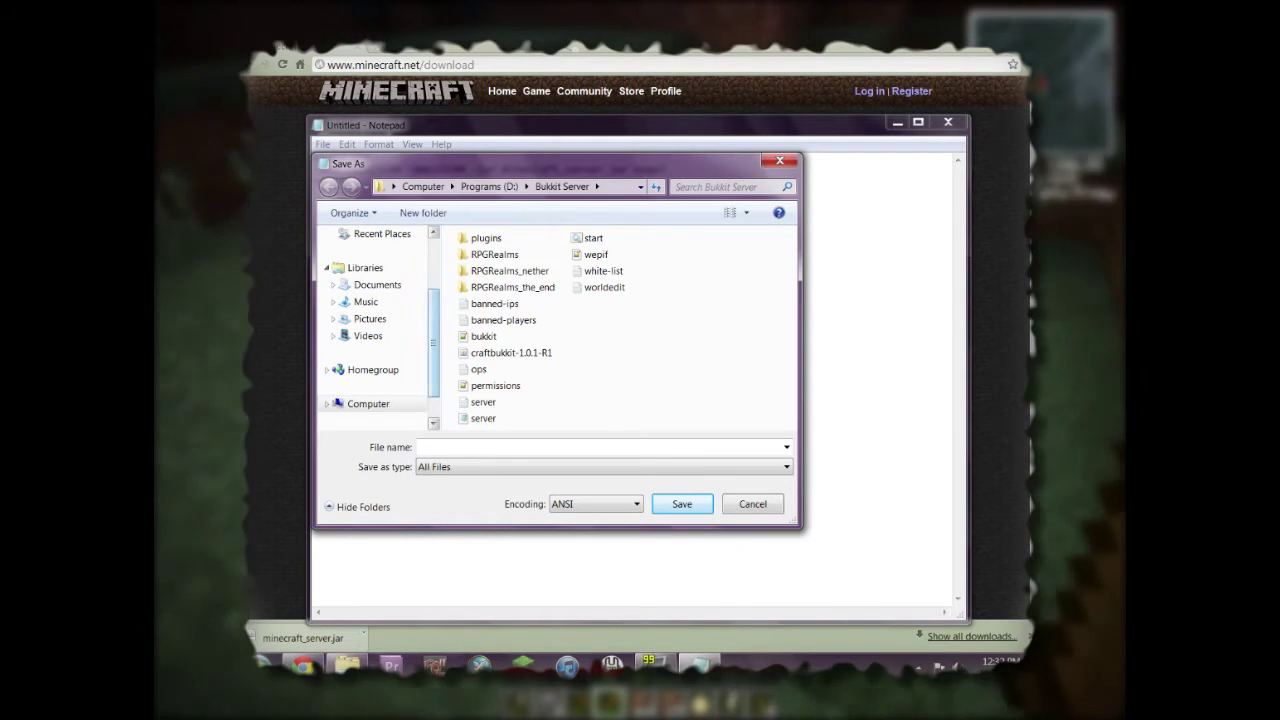
{"action": "scroll", "coordinate": [370, 300], "scroll_direction": "up", "scroll_amount": 3}
{"action": "left_click", "coordinate": [371, 290]}
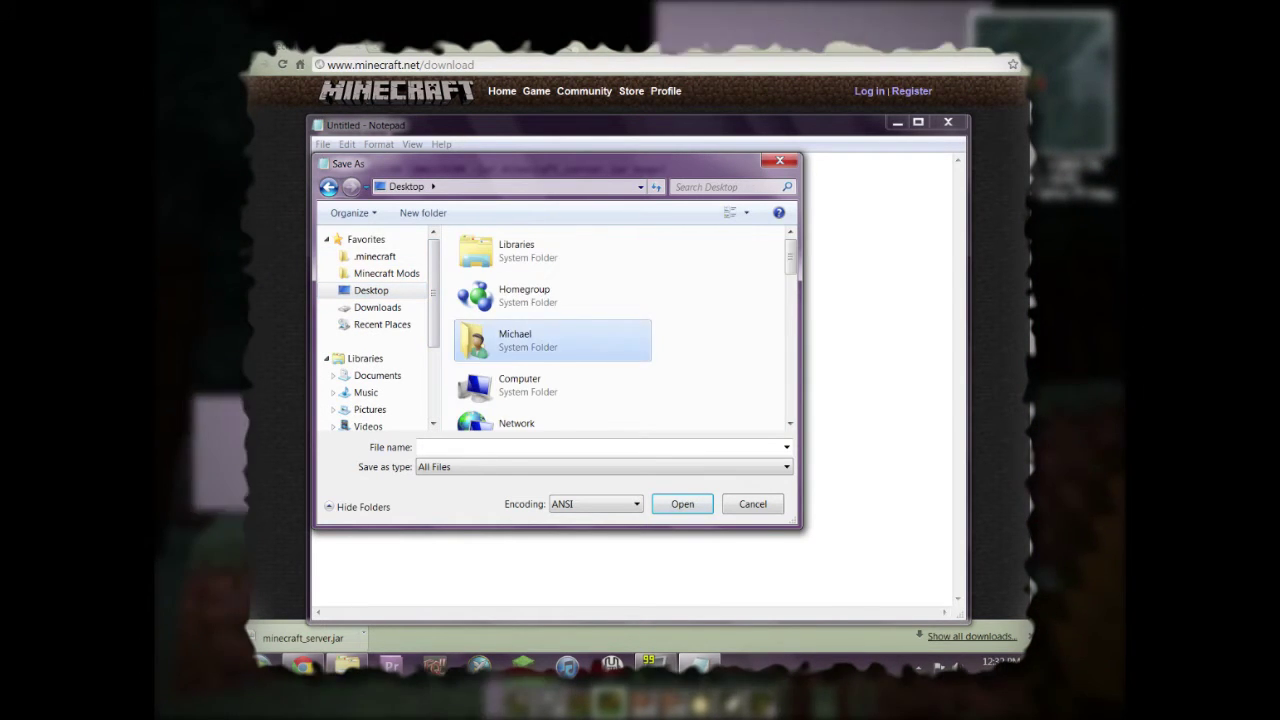
{"action": "scroll", "coordinate": [545, 320], "scroll_direction": "down", "scroll_amount": 5}
{"action": "double_click", "coordinate": [530, 361]}
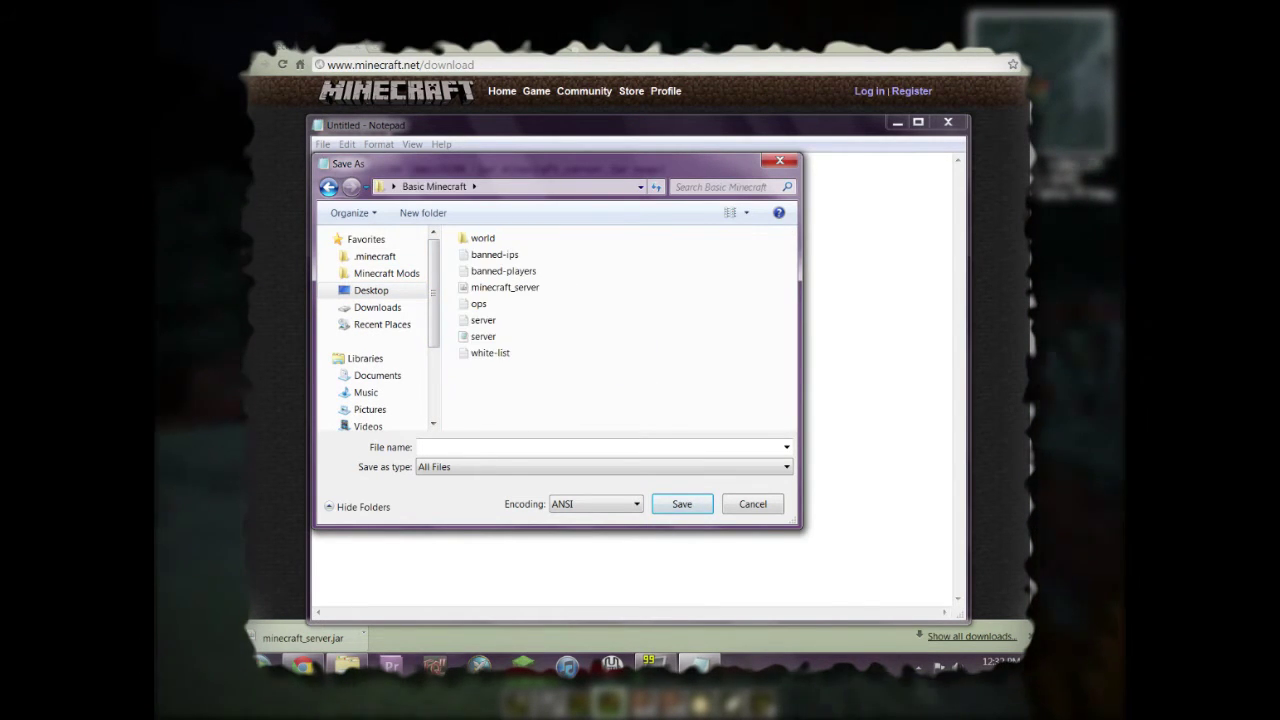
{"action": "type", "text": "start.ba"}
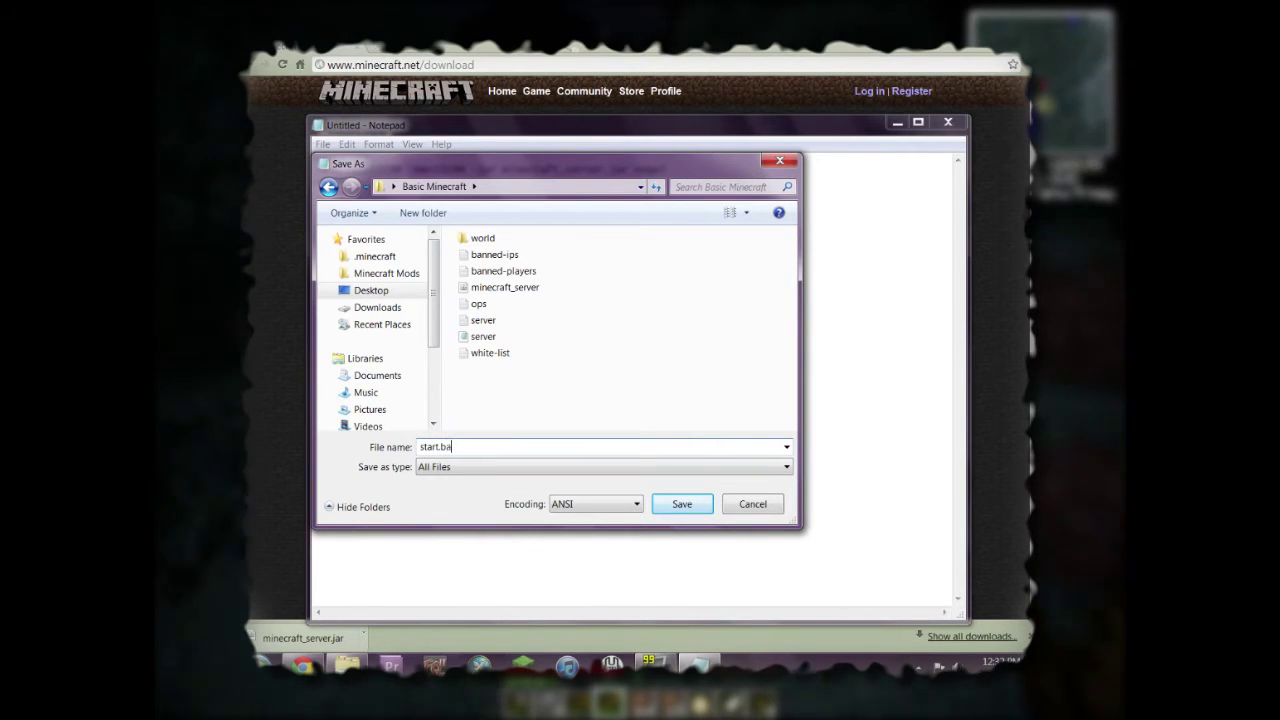
{"action": "key", "text": "Return"}
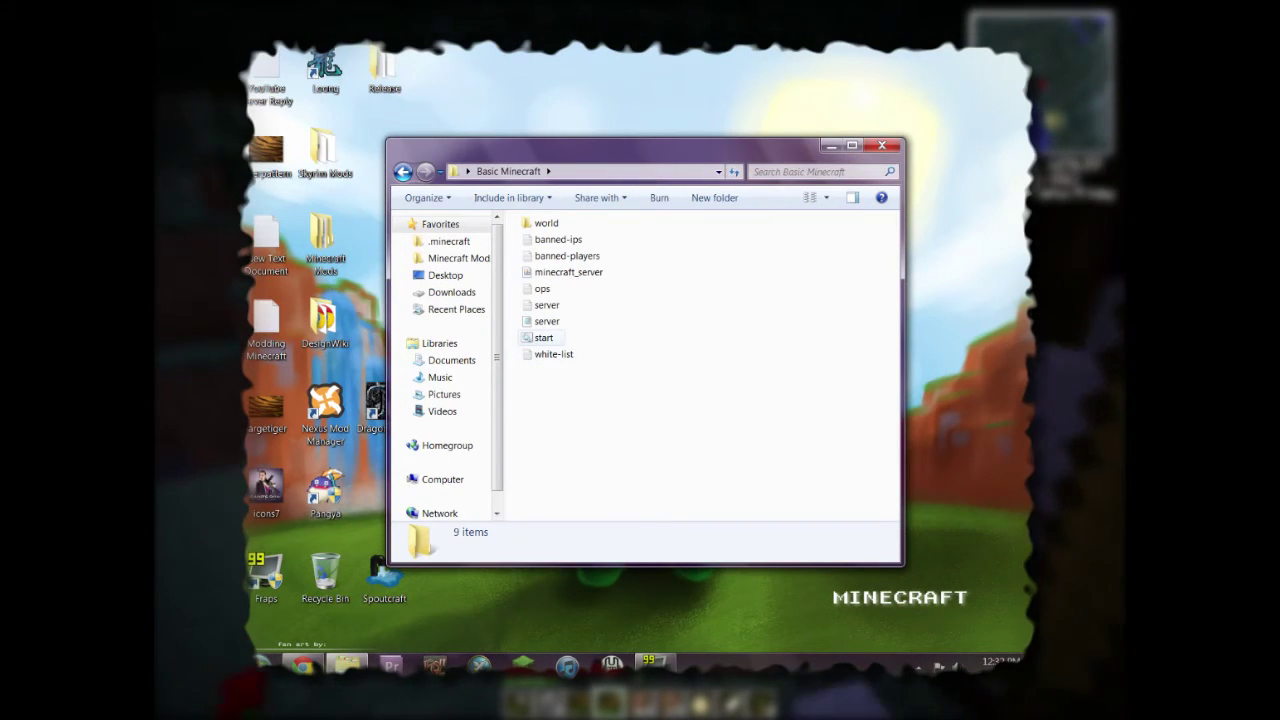
Run start.bat to launch the Minecraft server in a console window and move it aside.
{"action": "double_click", "coordinate": [543, 337]}
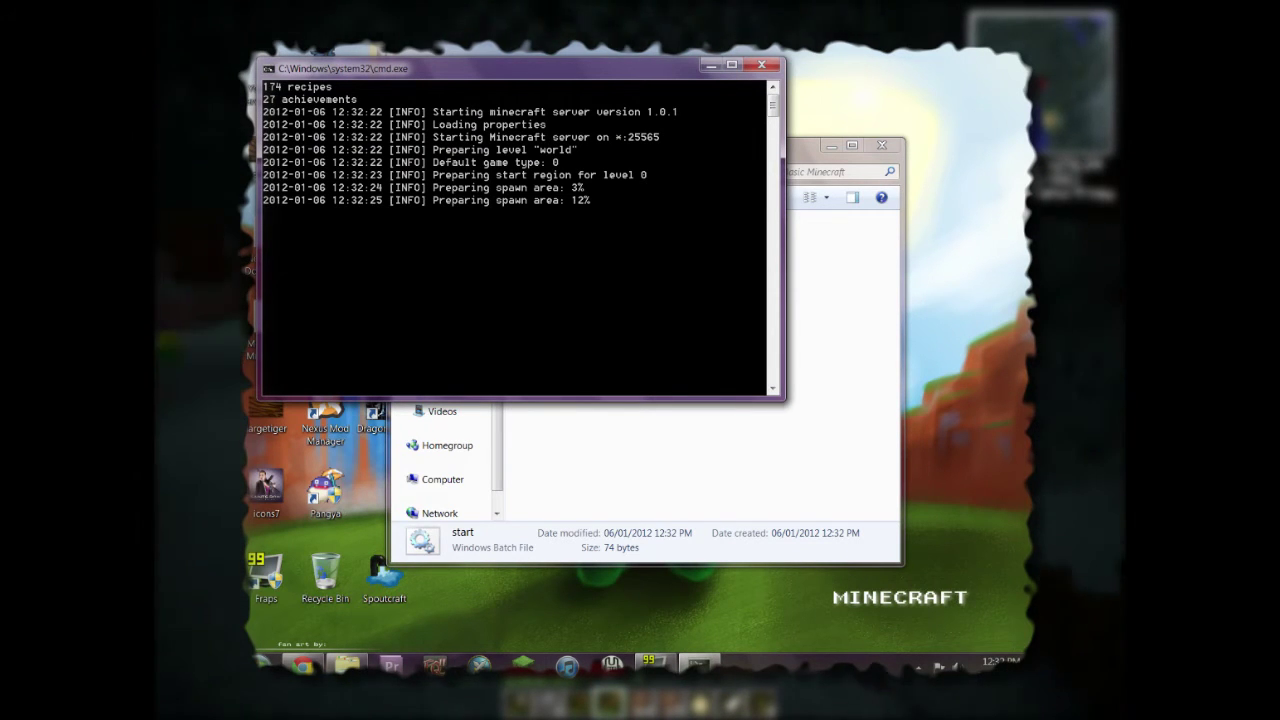
{"action": "left_click_drag", "start_coordinate": [500, 68], "coordinate": [597, 160]}
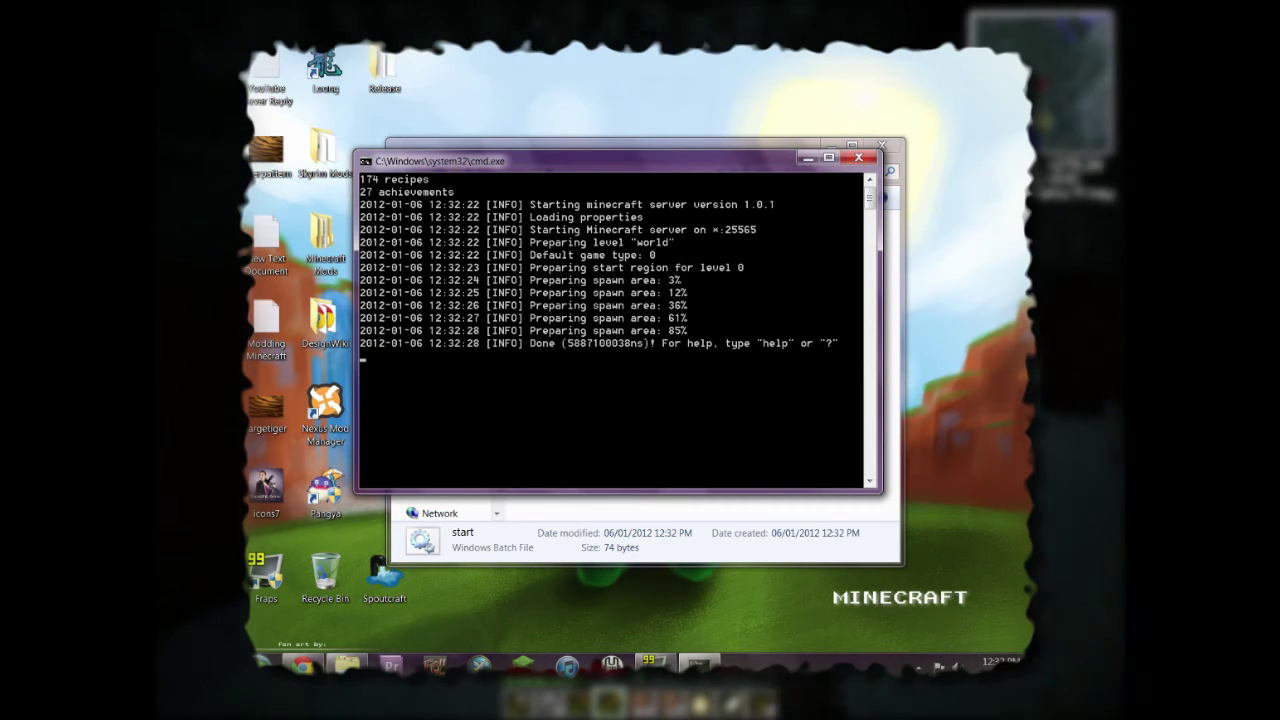